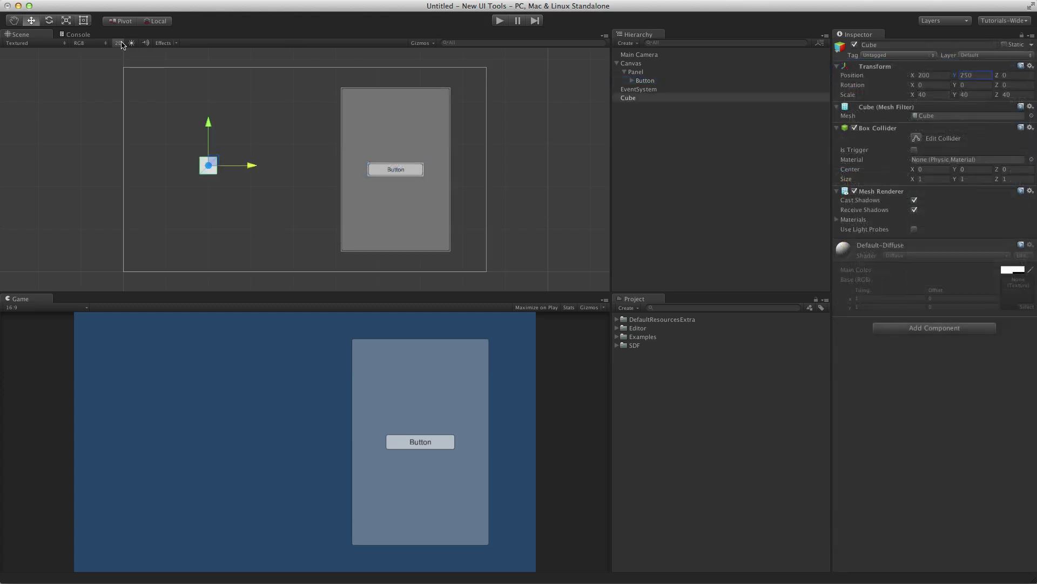
Move, rotate and scale the test cube in a 3D perspective view.
{"action": "left_click", "coordinate": [119, 44]}
{"action": "left_click_drag", "start_coordinate": [361, 142], "coordinate": [458, 131]}
{"action": "key", "text": "e"}
{"action": "key", "text": "r"}
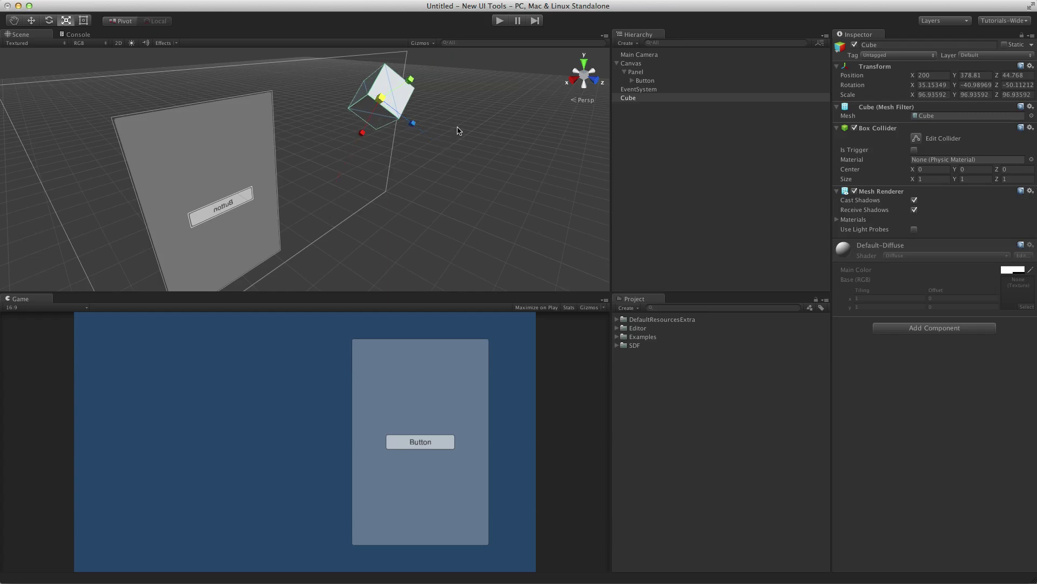
Return the scene to 2D, delete the test cube, and frame the Button.
{"action": "left_click", "coordinate": [119, 43]}
{"action": "key", "text": "super+BackSpace"}
{"action": "left_click", "coordinate": [394, 174]}
{"action": "key", "text": "f"}
{"action": "key", "text": "t"}
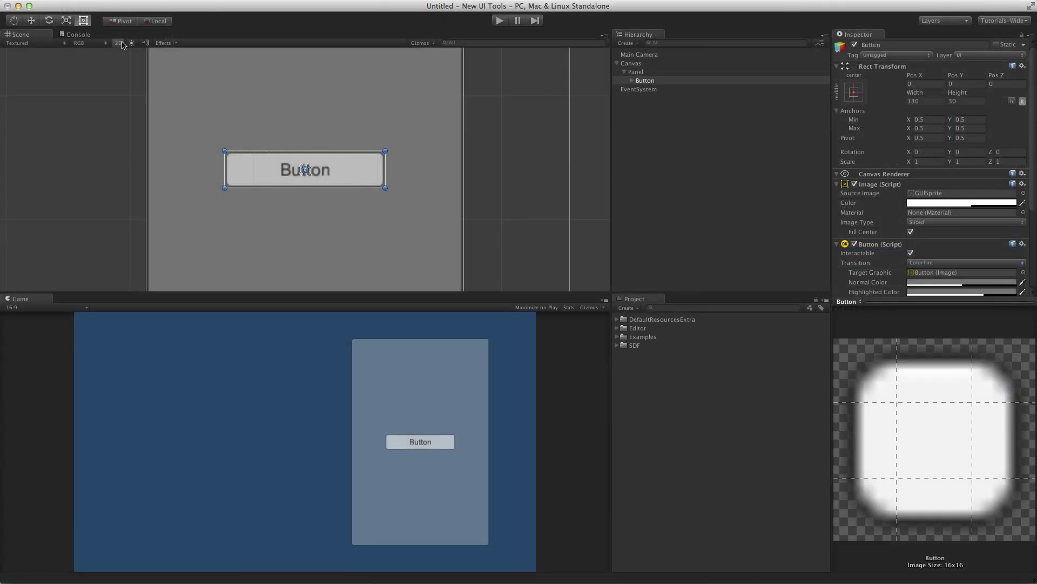
{"action": "left_click", "coordinate": [119, 43]}
{"action": "left_click_drag", "start_coordinate": [335, 166], "coordinate": [306, 170]}
{"action": "key", "text": "e"}
{"action": "left_click_drag", "start_coordinate": [233, 199], "coordinate": [200, 196]}
{"action": "left_click", "coordinate": [646, 81]}
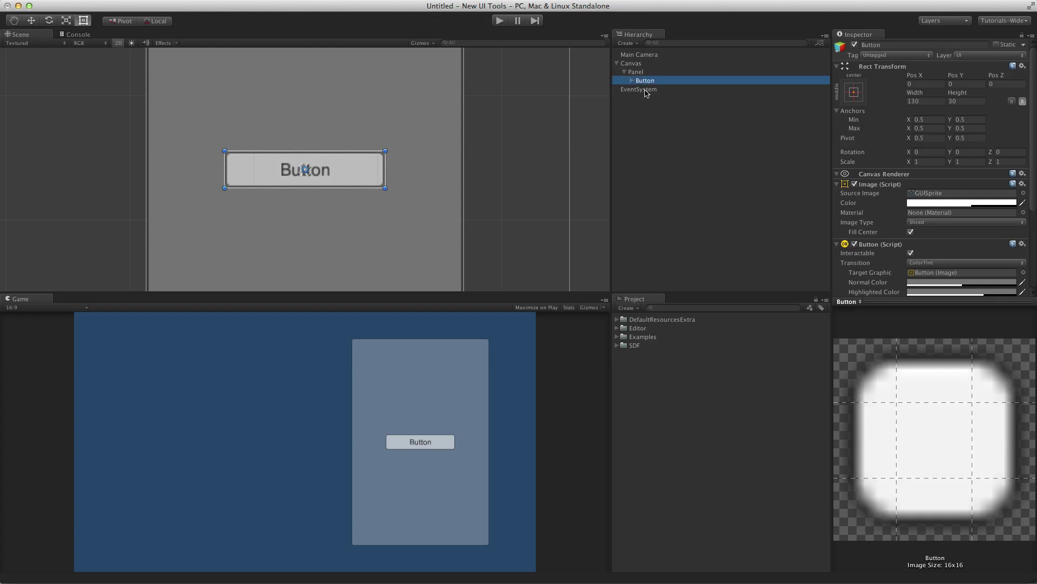
{"action": "left_click", "coordinate": [639, 72]}
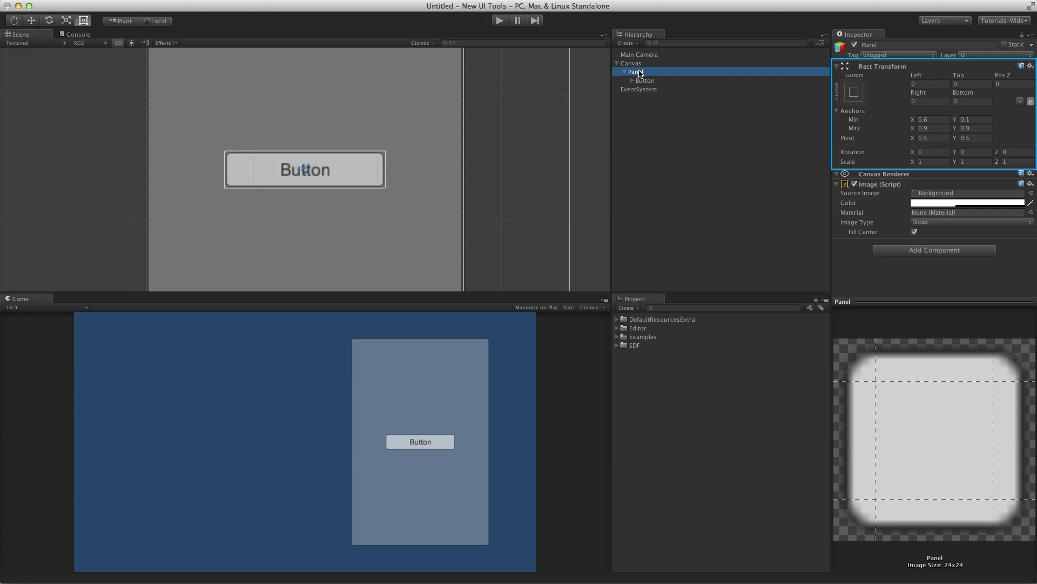
{"action": "left_click", "coordinate": [651, 81]}
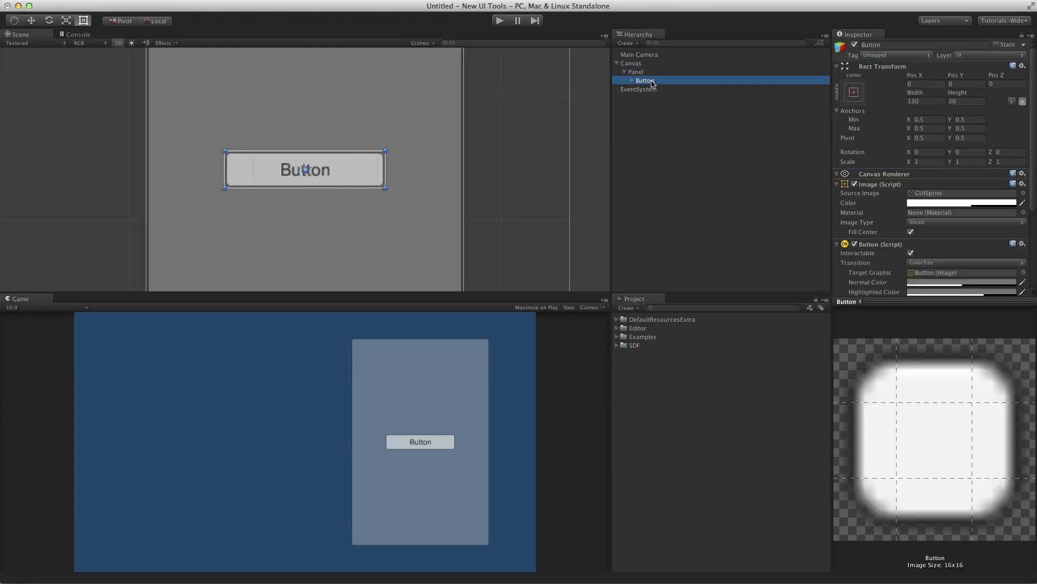
{"action": "left_click_drag", "start_coordinate": [463, 128], "coordinate": [463, 192]}
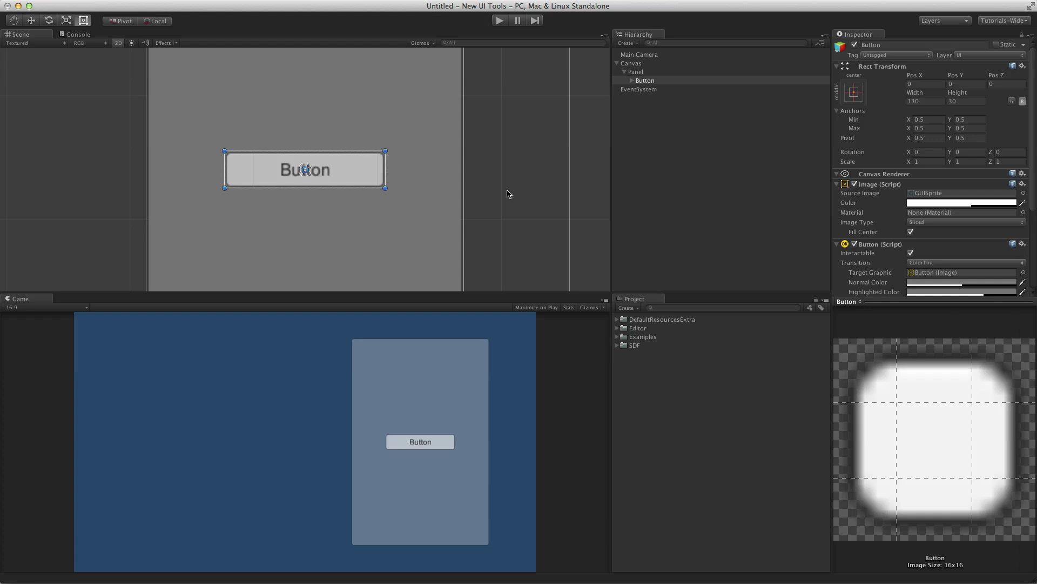
{"action": "left_click", "coordinate": [636, 64]}
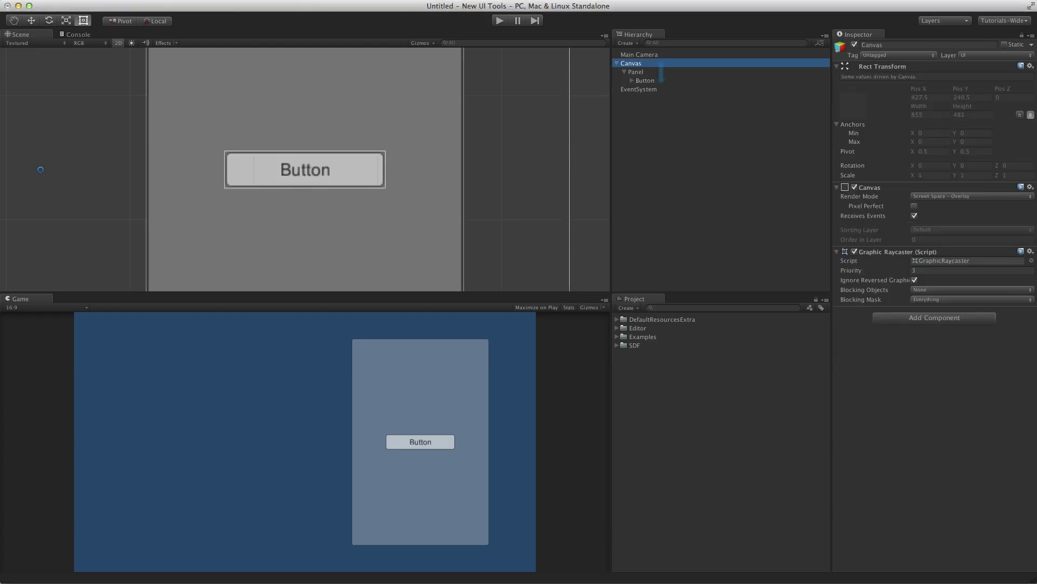
{"action": "left_click", "coordinate": [305, 169]}
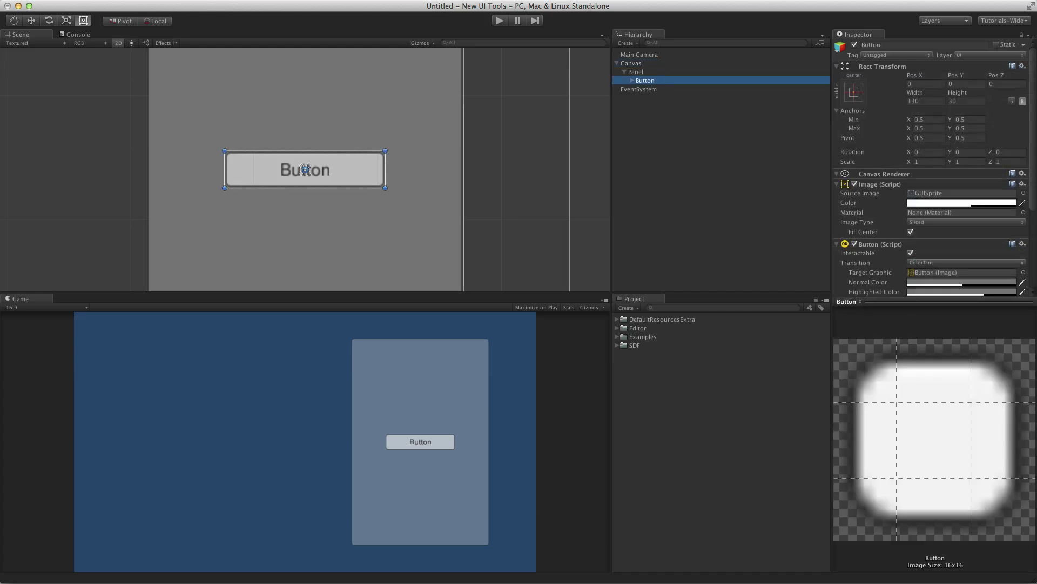
{"action": "left_click", "coordinate": [40, 169]}
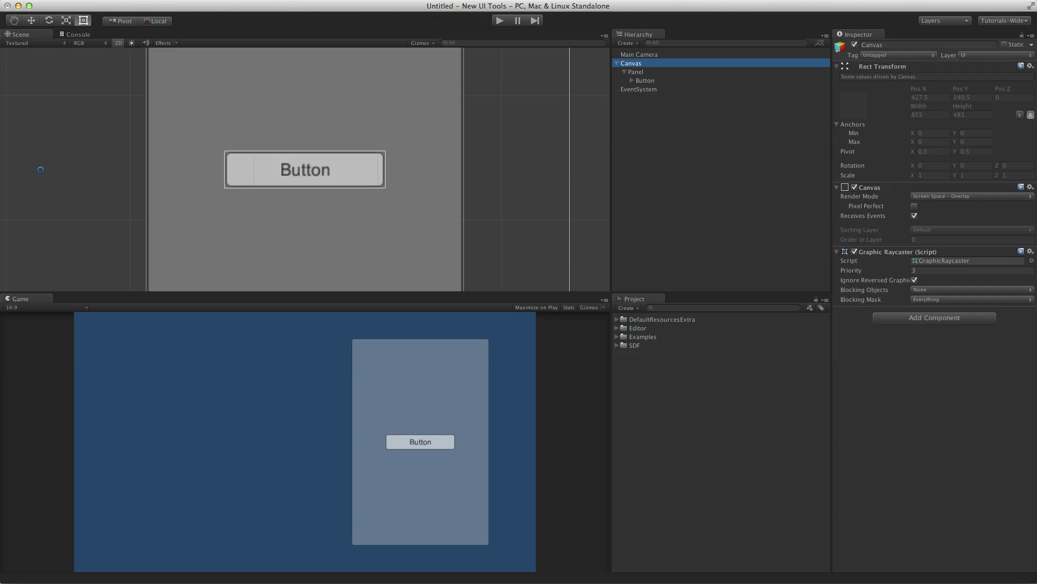
{"action": "left_click", "coordinate": [305, 170]}
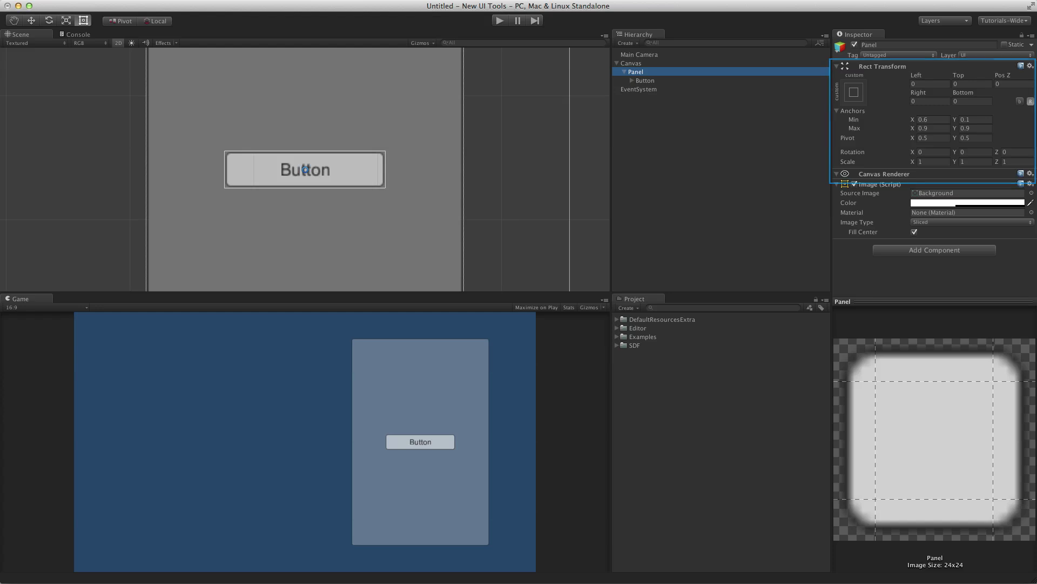
{"action": "left_click", "coordinate": [305, 170]}
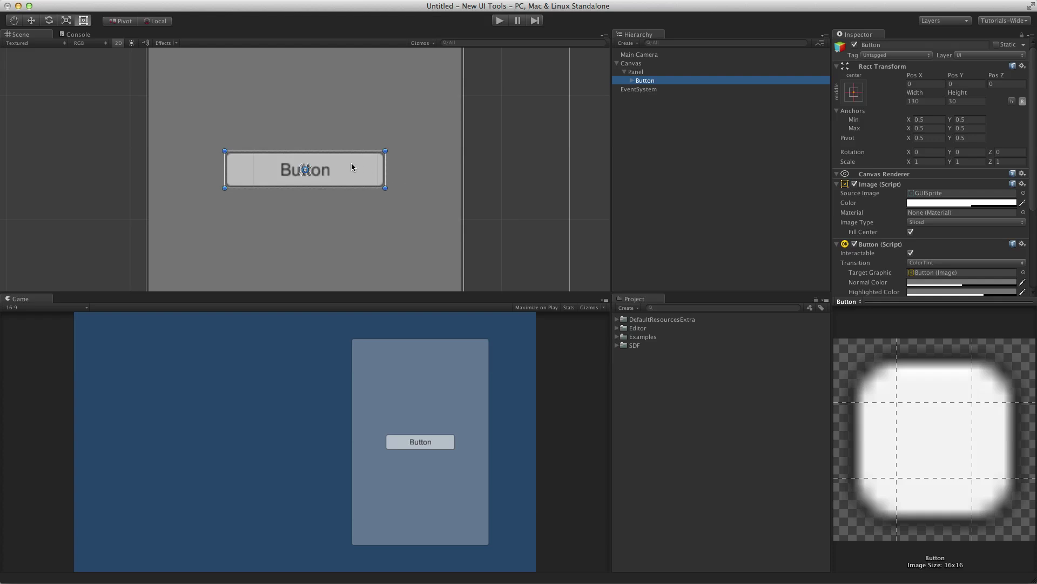
{"action": "left_click_drag", "start_coordinate": [351, 163], "coordinate": [499, 204]}
{"action": "key", "text": "super+z"}
{"action": "left_click_drag", "start_coordinate": [383, 174], "coordinate": [349, 131]}
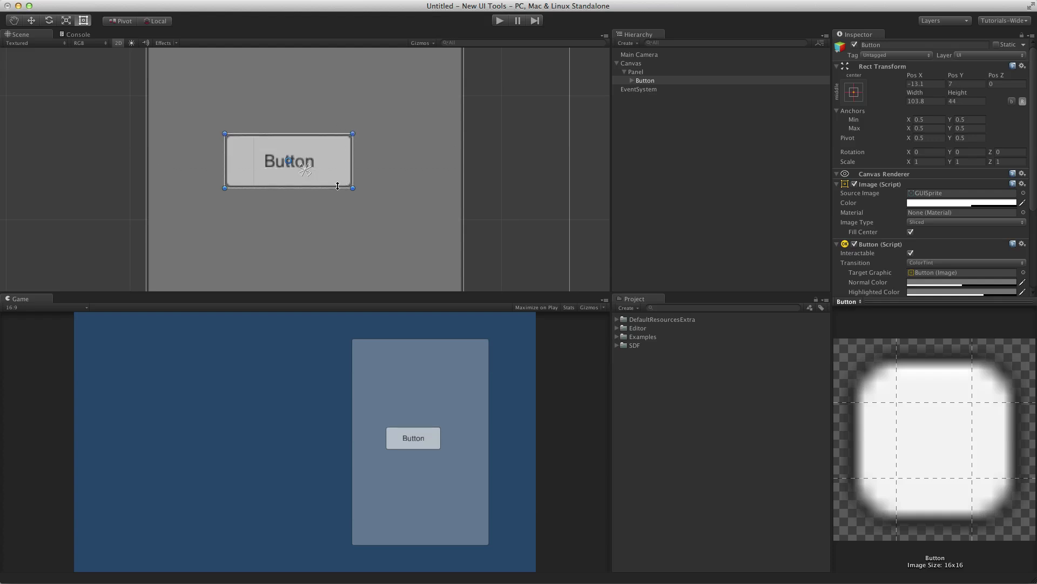
{"action": "left_click_drag", "start_coordinate": [337, 188], "coordinate": [337, 212]}
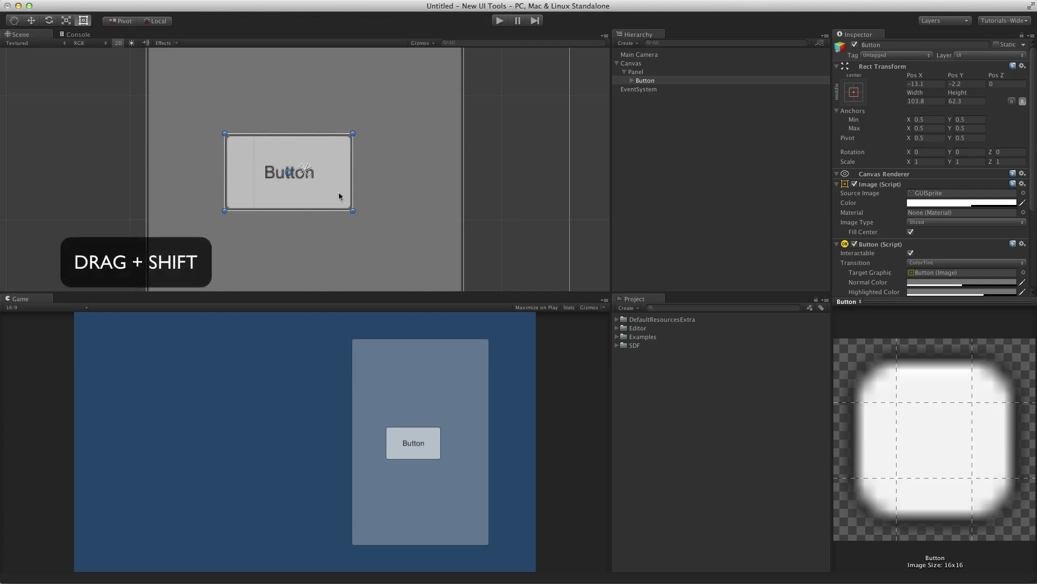
{"action": "left_click_drag", "start_coordinate": [352, 133], "coordinate": [440, 137], "text": "shift"}
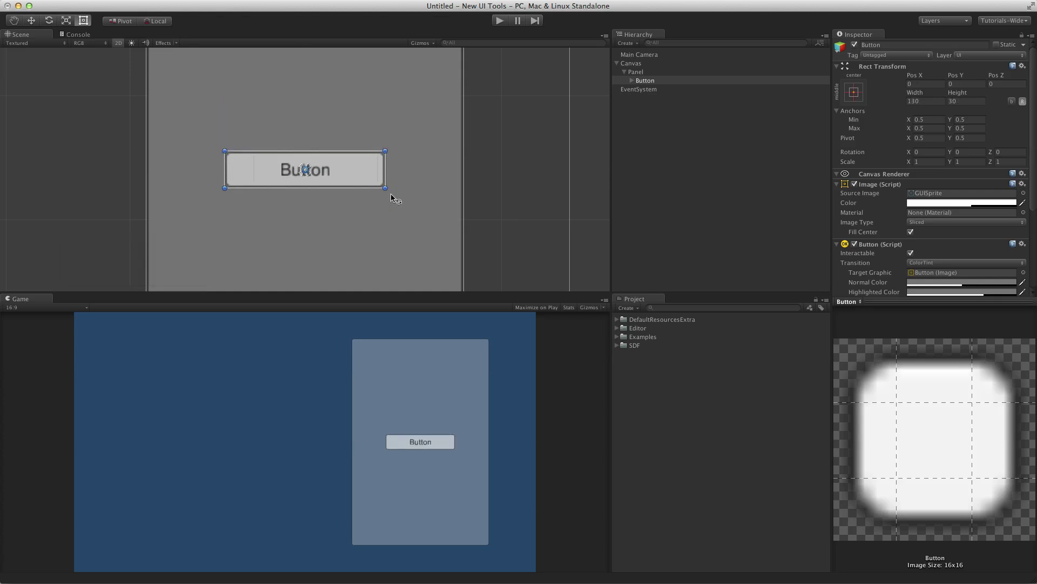
{"action": "left_click_drag", "start_coordinate": [391, 194], "coordinate": [365, 246]}
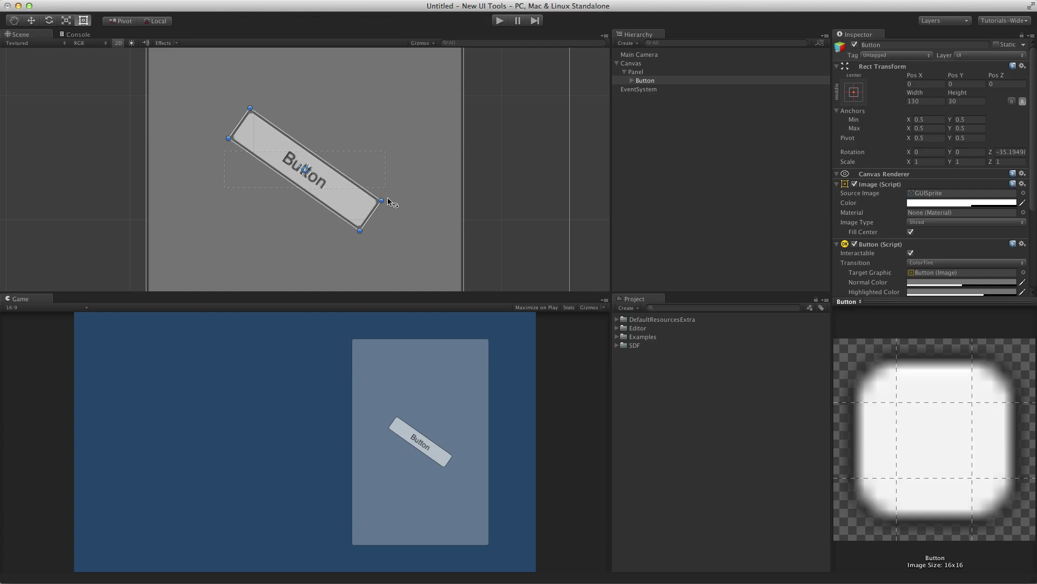
{"action": "left_click_drag", "start_coordinate": [392, 201], "coordinate": [400, 168]}
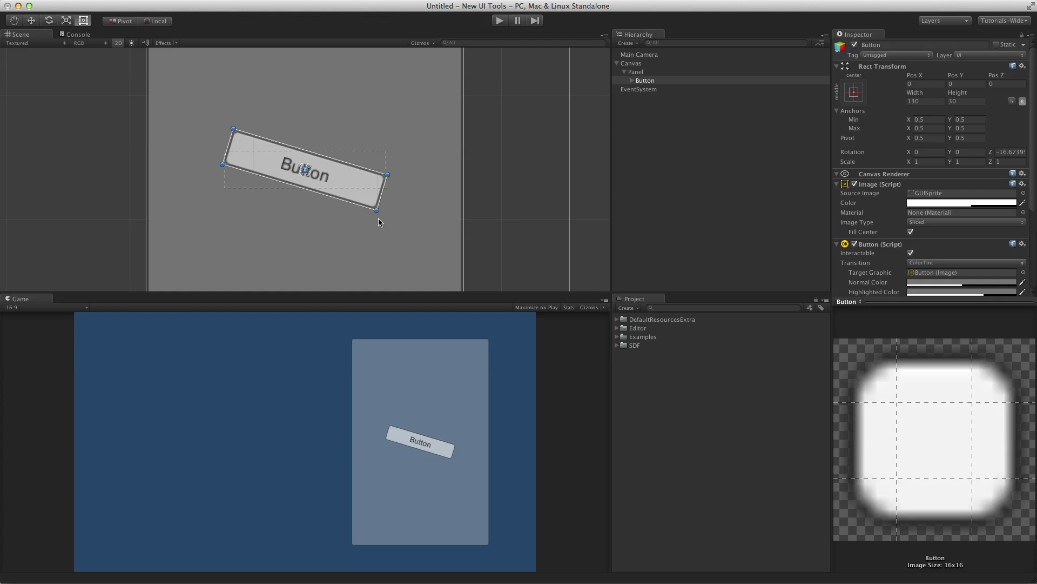
{"action": "left_click_drag", "start_coordinate": [377, 222], "coordinate": [408, 144]}
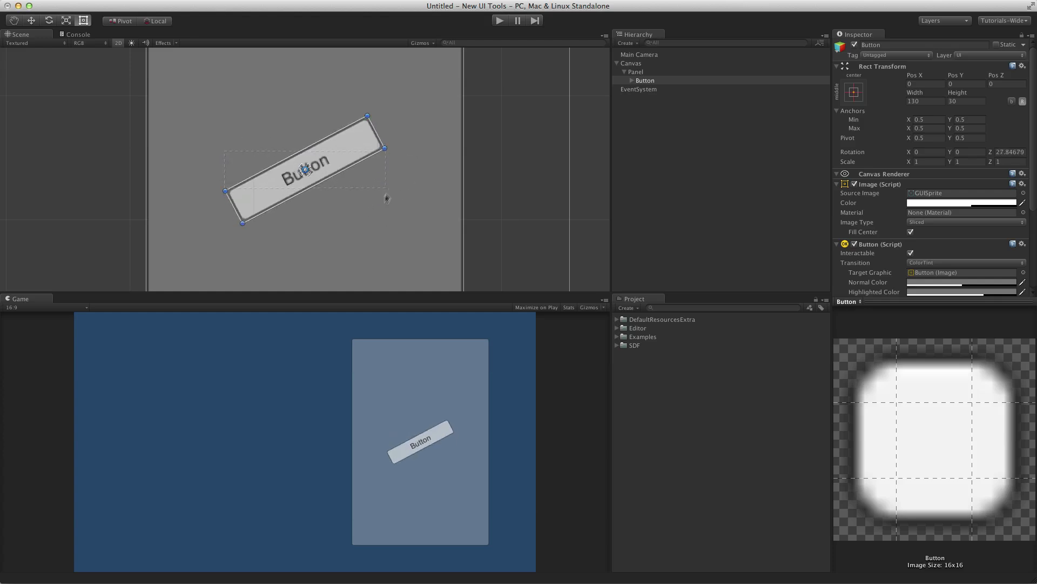
{"action": "key", "text": "super+z"}
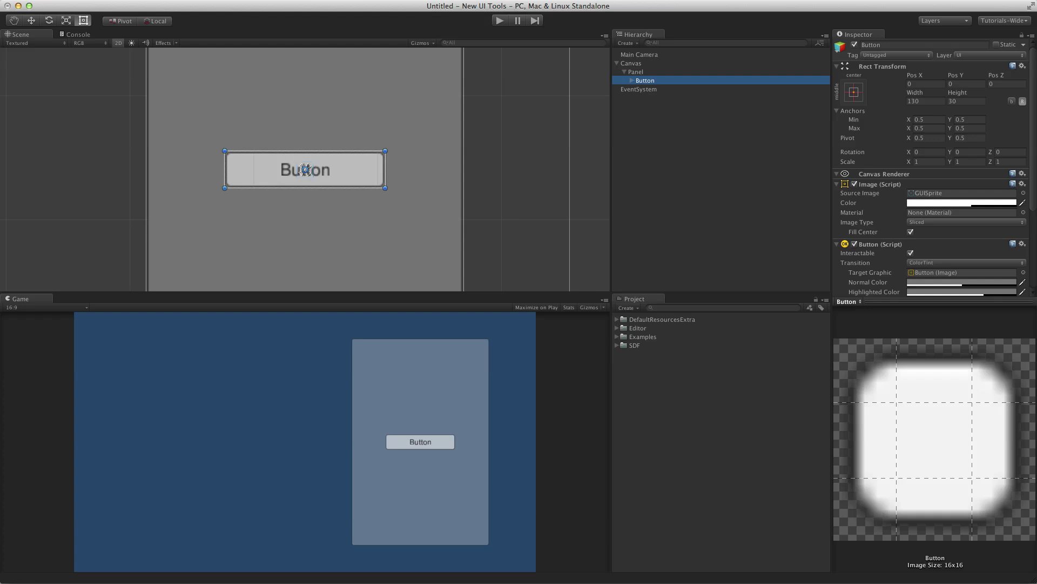
{"action": "left_click_drag", "start_coordinate": [305, 169], "coordinate": [262, 169]}
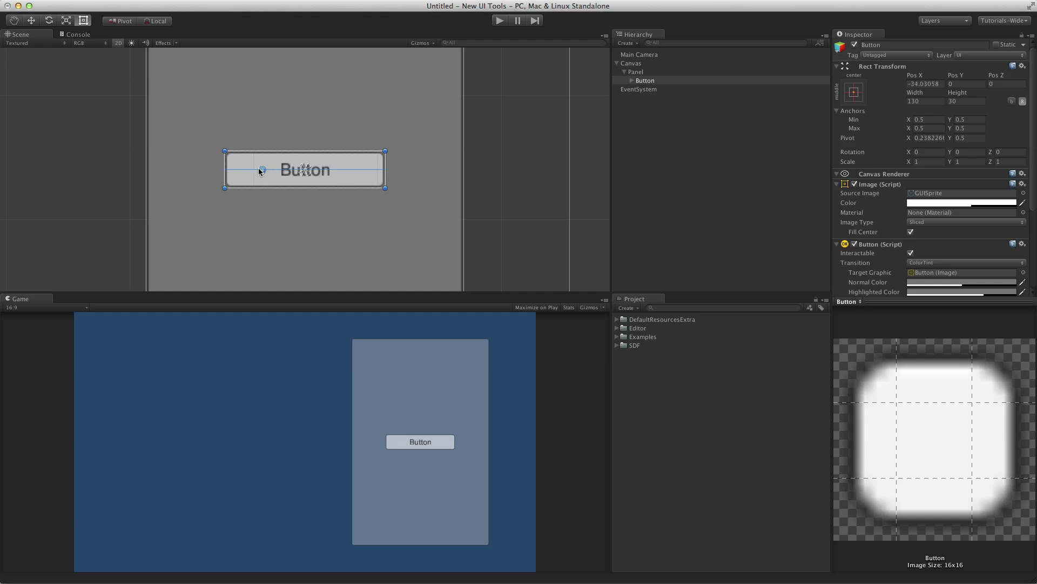
{"action": "left_click_drag", "start_coordinate": [391, 148], "coordinate": [390, 200]}
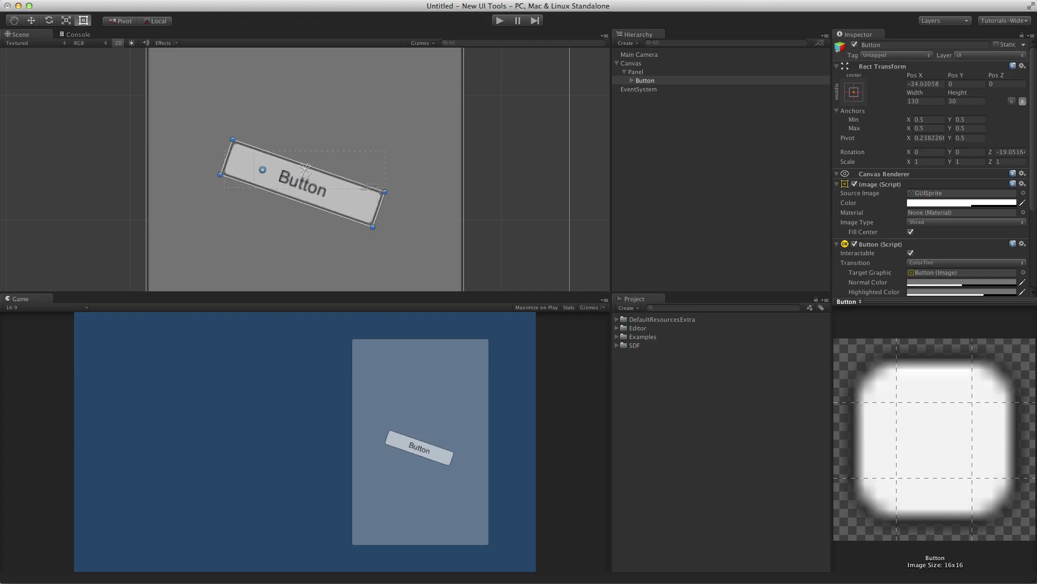
{"action": "left_click_drag", "start_coordinate": [263, 169], "coordinate": [247, 172]}
{"action": "left_click_drag", "start_coordinate": [398, 192], "coordinate": [385, 164]}
{"action": "left_click_drag", "start_coordinate": [248, 175], "coordinate": [238, 216]}
{"action": "left_click_drag", "start_coordinate": [390, 149], "coordinate": [286, 109]}
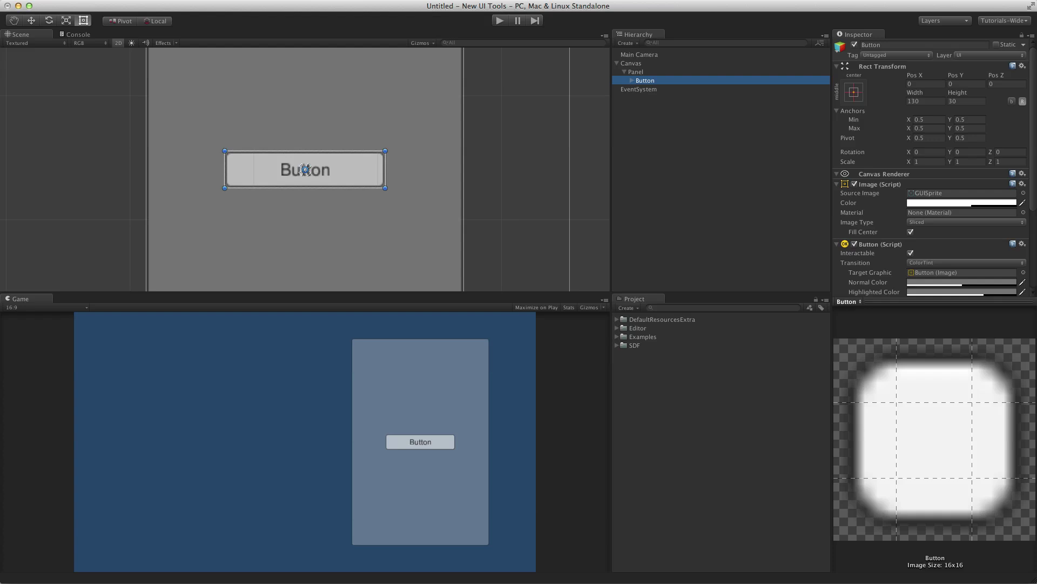
{"action": "left_click_drag", "start_coordinate": [390, 146], "coordinate": [290, 69]}
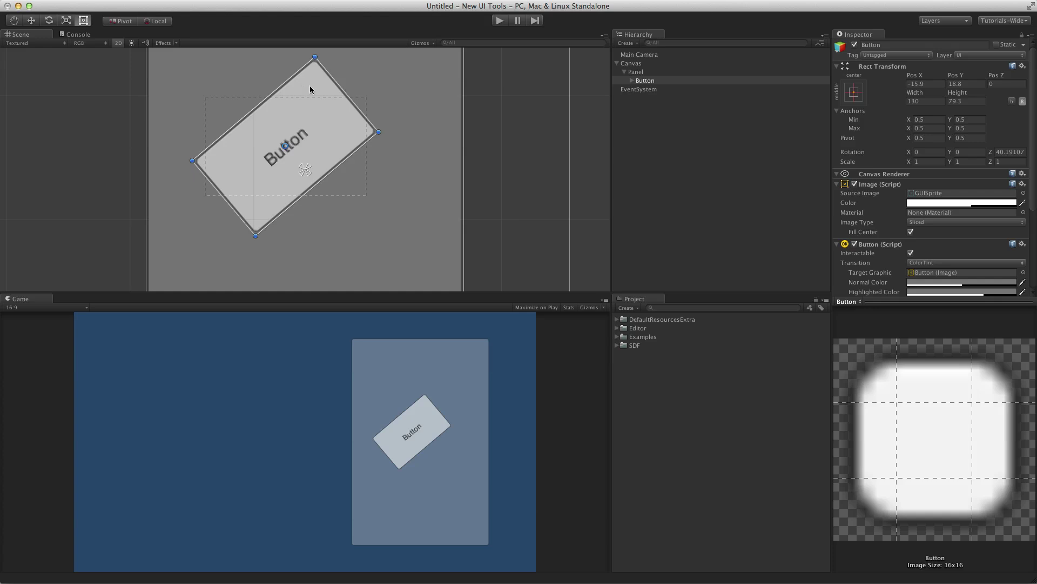
{"action": "left_click", "coordinate": [160, 22]}
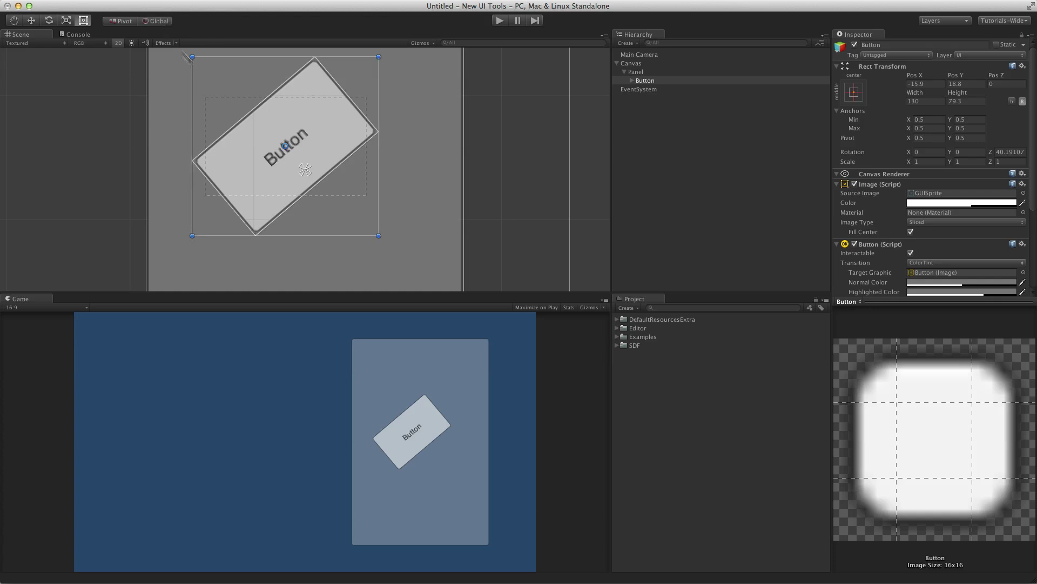
{"action": "left_click_drag", "start_coordinate": [293, 239], "coordinate": [296, 291]}
{"action": "left_click_drag", "start_coordinate": [387, 198], "coordinate": [361, 191]}
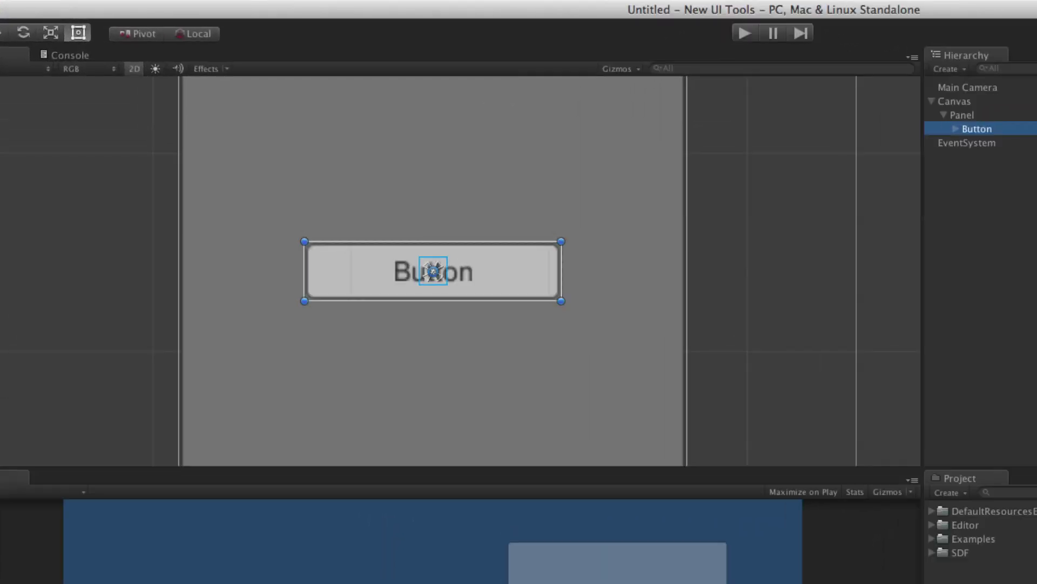
Drag the Button down to Pos Y -46.7, frame the Panel, and reselect the Button.
{"action": "key", "text": "x"}
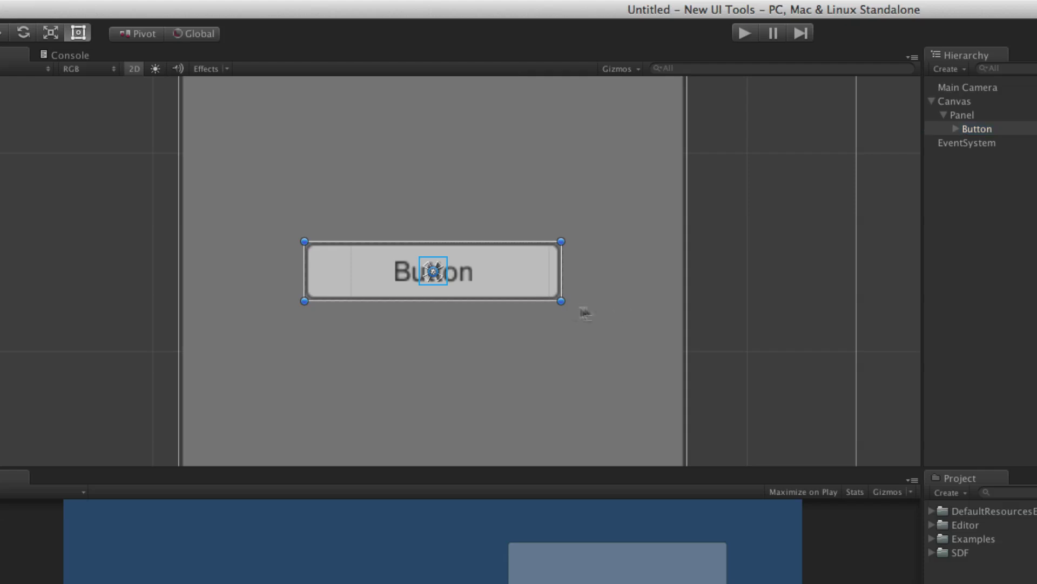
{"action": "left_click_drag", "start_coordinate": [529, 272], "coordinate": [530, 364]}
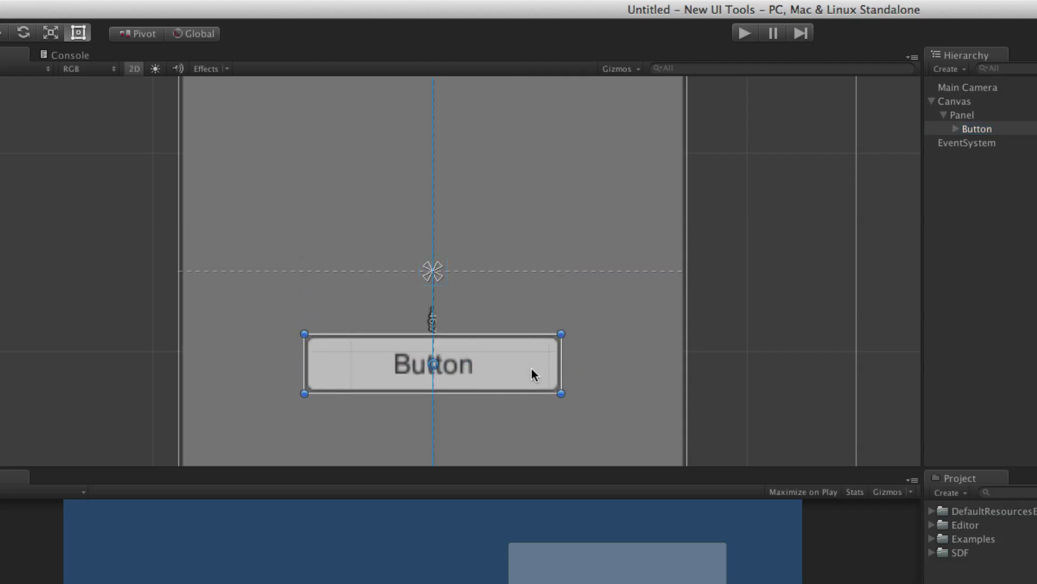
{"action": "double_click", "coordinate": [967, 115]}
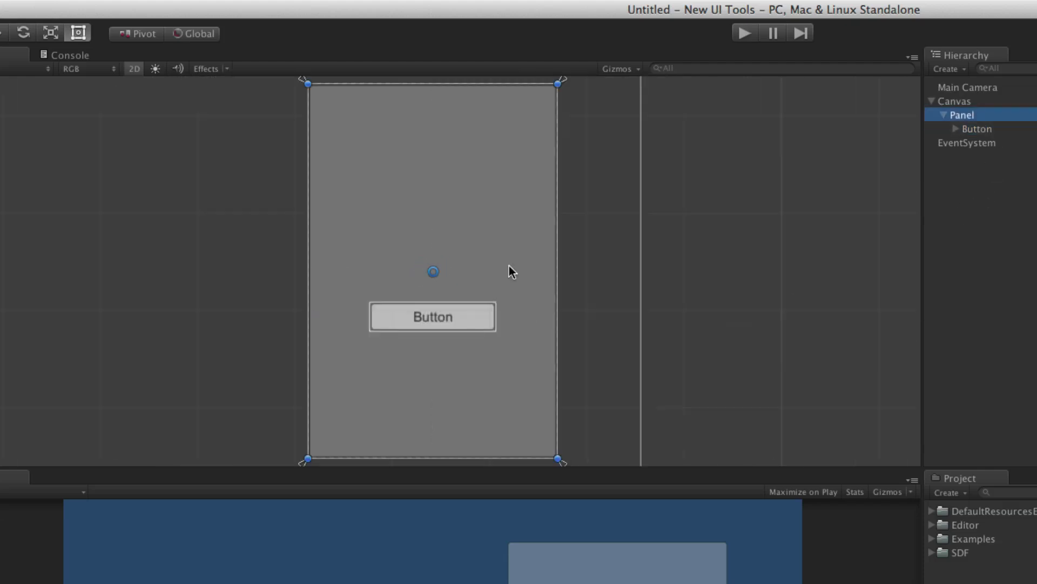
{"action": "left_click", "coordinate": [976, 128]}
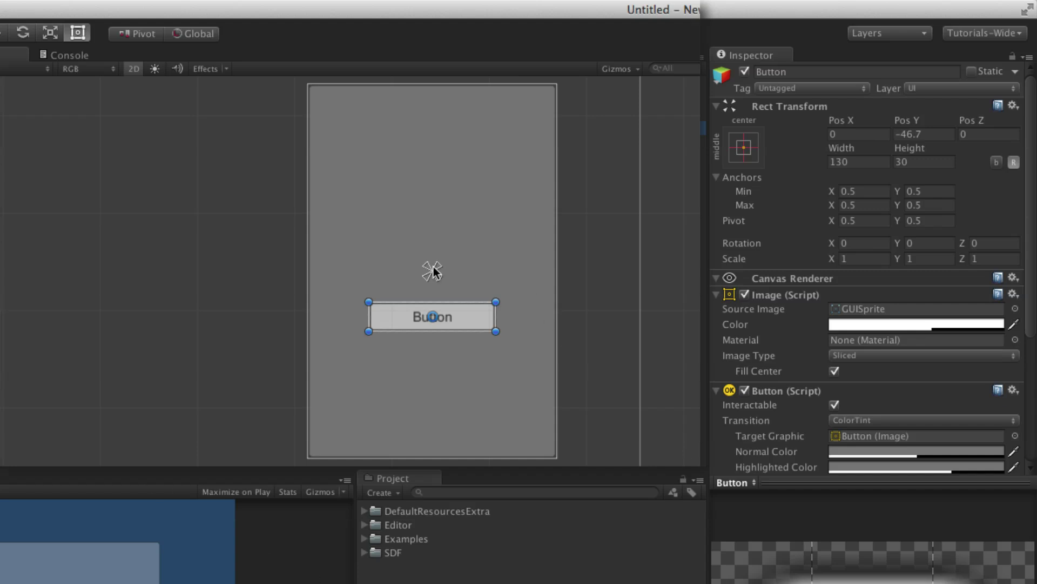
{"action": "left_click_drag", "start_coordinate": [433, 271], "coordinate": [543, 354]}
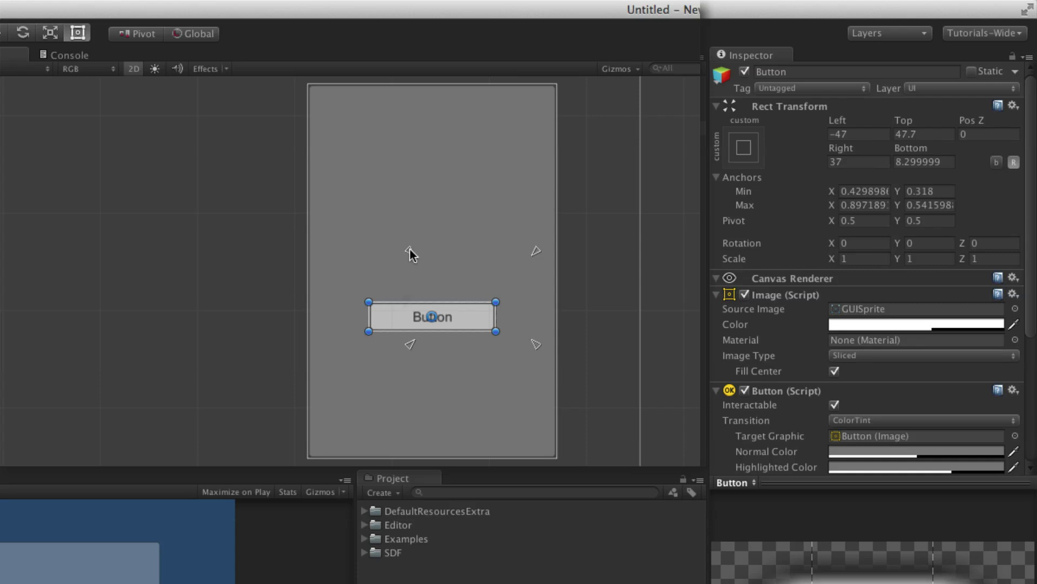
{"action": "left_click_drag", "start_coordinate": [411, 250], "coordinate": [333, 281]}
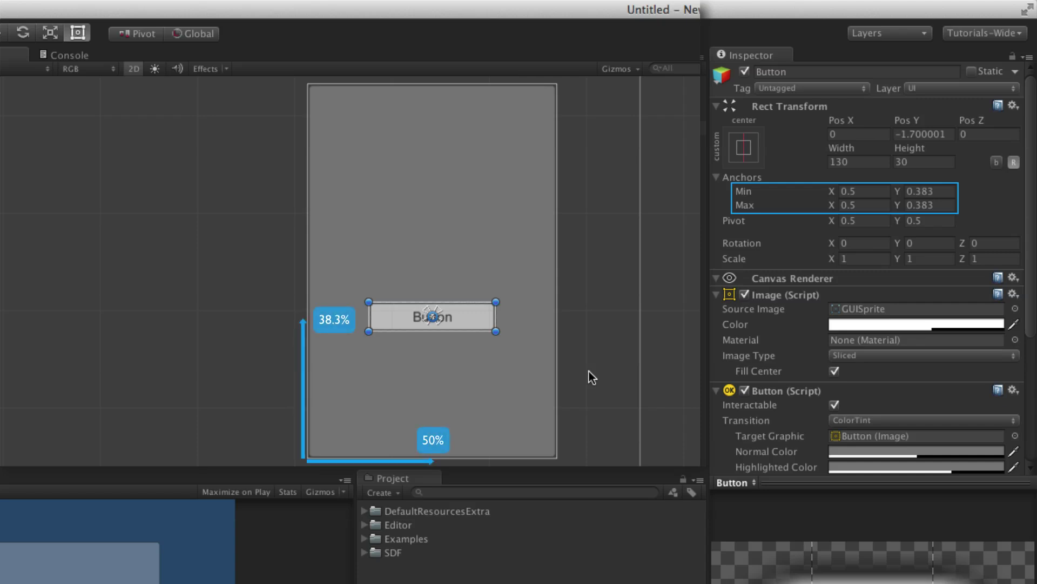
{"action": "left_click", "coordinate": [546, 438]}
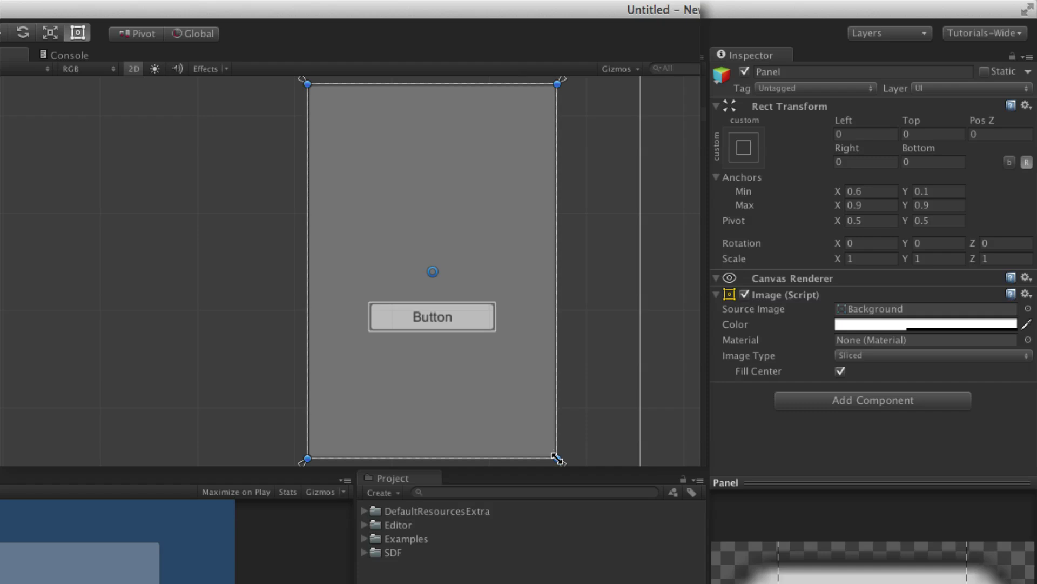
Shrink the Panel from its lower-right corner, then enlarge it again.
{"action": "left_click_drag", "start_coordinate": [557, 458], "coordinate": [457, 294]}
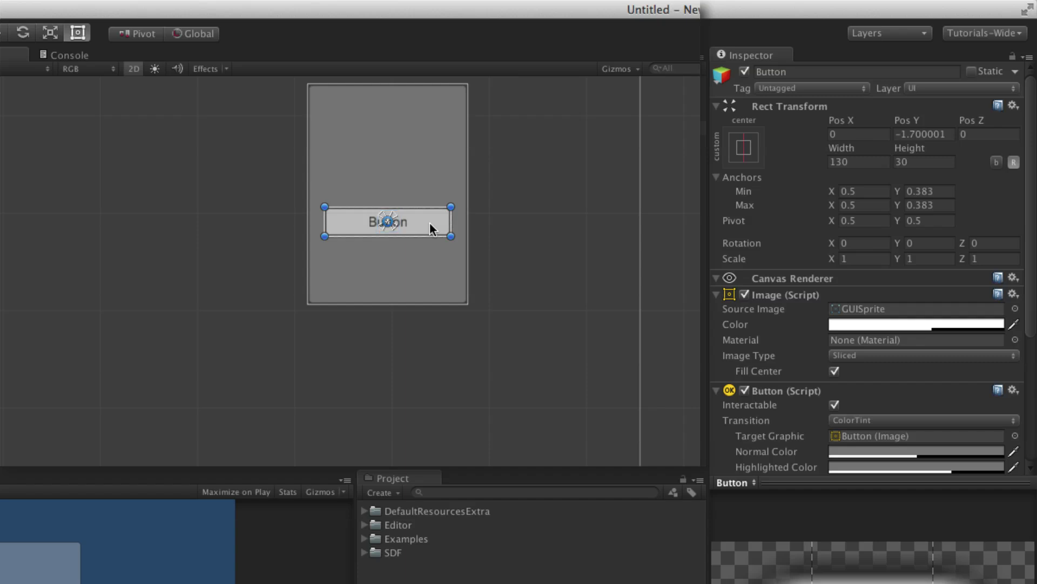
{"action": "left_click", "coordinate": [449, 270]}
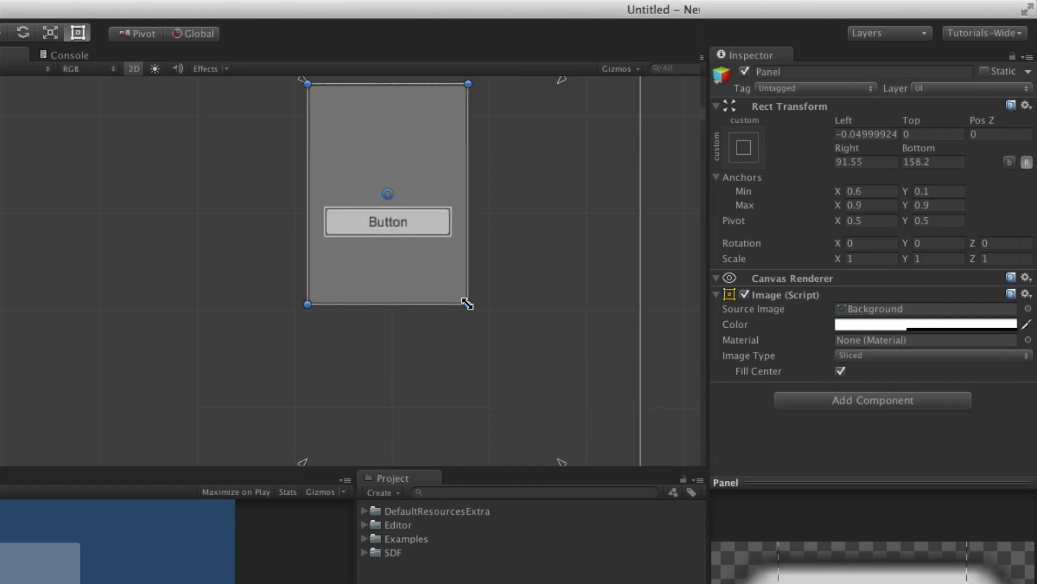
{"action": "left_click_drag", "start_coordinate": [468, 304], "coordinate": [555, 461]}
Split the Button's anchors to 0.279–0.693 across and 0.372–0.394 up, then resize the Panel.
{"action": "left_click", "coordinate": [427, 311]}
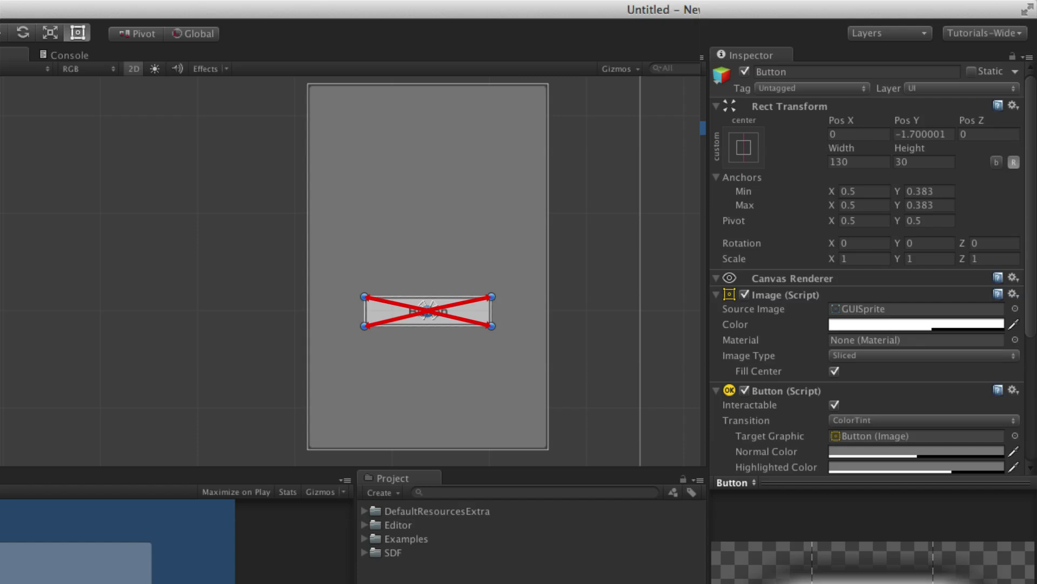
{"action": "mouse_move", "coordinate": [432, 307]}
{"action": "left_mouse_down"}
{"action": "mouse_move", "coordinate": [483, 300]}
{"action": "mouse_move", "coordinate": [365, 323]}
{"action": "left_mouse_up"}
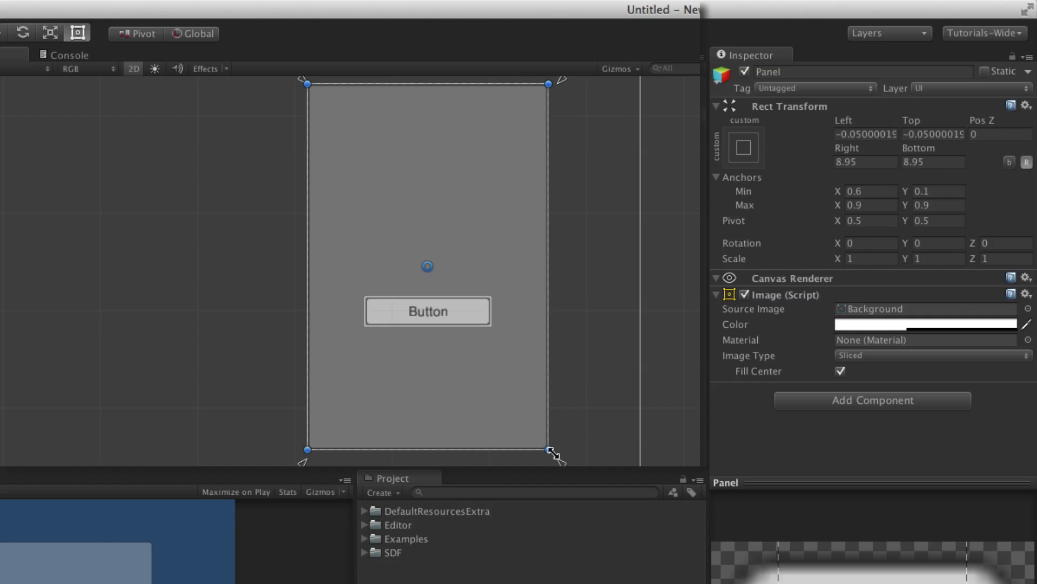
{"action": "mouse_move", "coordinate": [551, 450]}
{"action": "left_mouse_down"}
{"action": "mouse_move", "coordinate": [579, 209]}
{"action": "mouse_move", "coordinate": [563, 447]}
{"action": "mouse_move", "coordinate": [665, 447]}
{"action": "mouse_move", "coordinate": [591, 443]}
{"action": "mouse_move", "coordinate": [545, 425]}
{"action": "mouse_move", "coordinate": [412, 424]}
{"action": "mouse_move", "coordinate": [412, 317]}
{"action": "mouse_move", "coordinate": [444, 406]}
{"action": "mouse_move", "coordinate": [581, 454]}
{"action": "mouse_move", "coordinate": [547, 455]}
{"action": "left_mouse_up"}
Spread the Button's top and bottom anchors apart vertically, then narrow the Panel to test.
{"action": "left_click", "coordinate": [426, 316]}
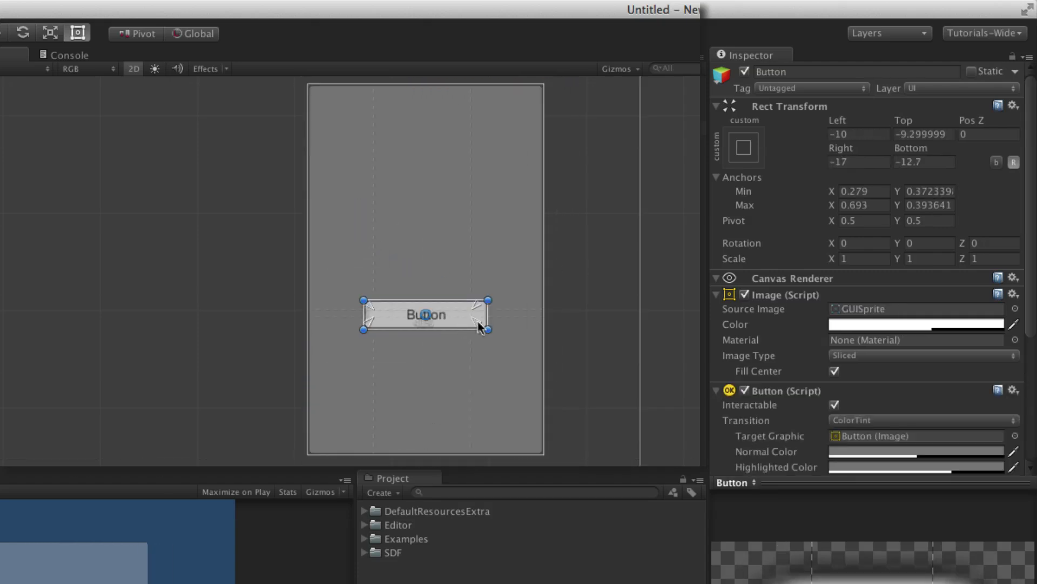
{"action": "left_click_drag", "start_coordinate": [430, 330], "coordinate": [429, 358]}
{"action": "left_click_drag", "start_coordinate": [429, 304], "coordinate": [433, 227]}
{"action": "left_click", "coordinate": [540, 448]}
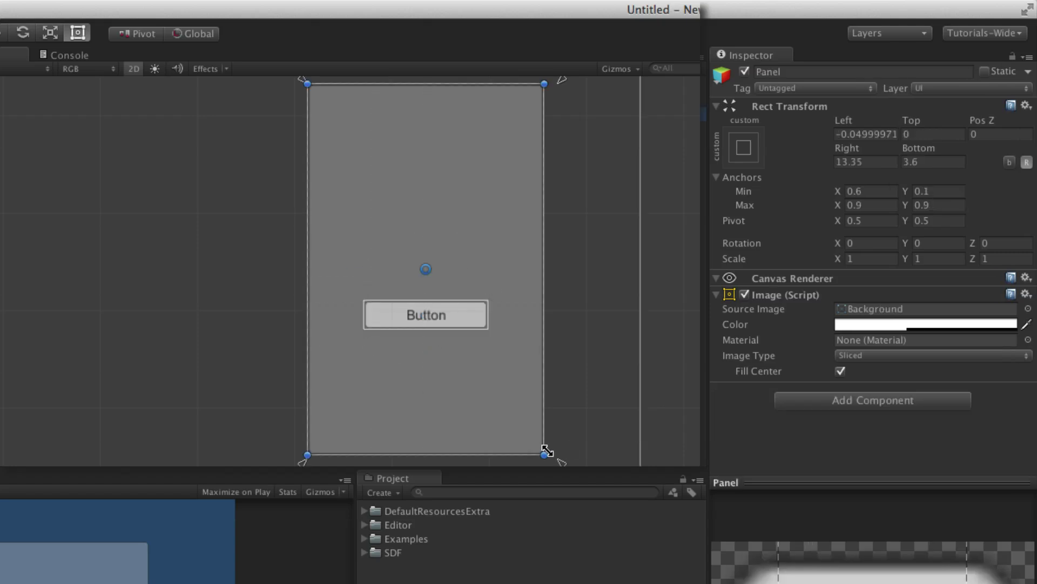
{"action": "mouse_move", "coordinate": [544, 453]}
{"action": "left_mouse_down"}
{"action": "mouse_move", "coordinate": [389, 468]}
{"action": "mouse_move", "coordinate": [470, 406]}
{"action": "mouse_move", "coordinate": [481, 468]}
{"action": "mouse_move", "coordinate": [676, 469]}
{"action": "mouse_move", "coordinate": [643, 456]}
{"action": "mouse_move", "coordinate": [557, 455]}
{"action": "left_mouse_up"}
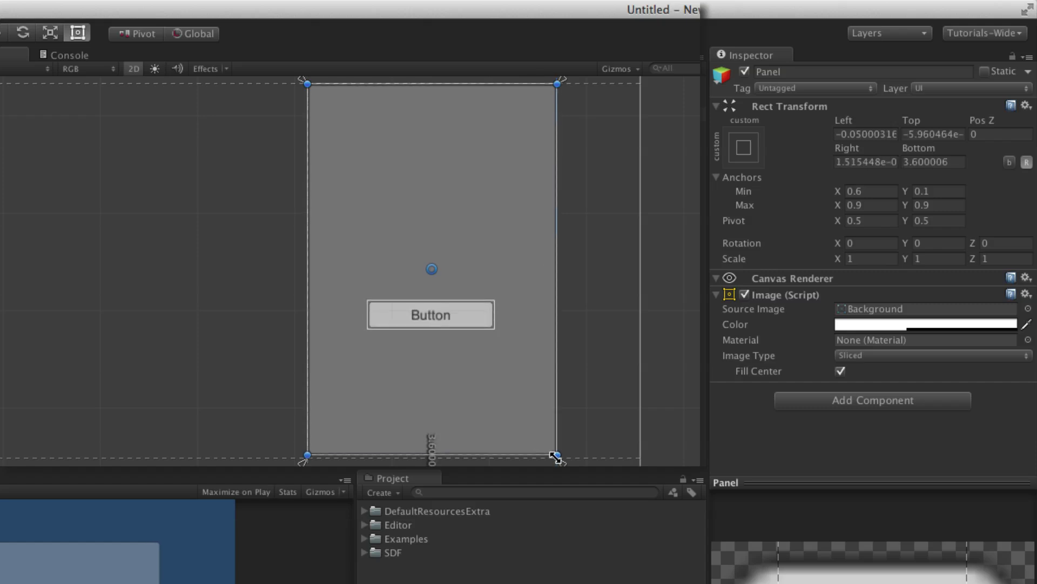
Snap the Button's anchors onto its corners and resize the Panel to watch it scale.
{"action": "left_click", "coordinate": [431, 315]}
{"action": "left_click_drag", "start_coordinate": [440, 231], "coordinate": [503, 296]}
{"action": "left_click_drag", "start_coordinate": [370, 350], "coordinate": [359, 333]}
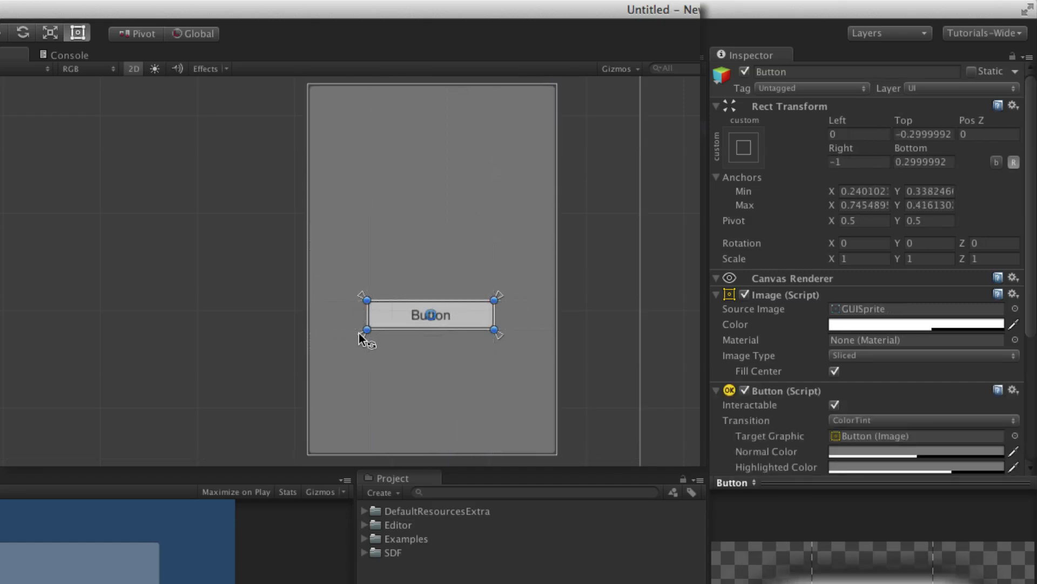
{"action": "left_click", "coordinate": [430, 315]}
{"action": "mouse_move", "coordinate": [558, 454]}
{"action": "left_mouse_down"}
{"action": "mouse_move", "coordinate": [567, 367]}
{"action": "mouse_move", "coordinate": [469, 439]}
{"action": "mouse_move", "coordinate": [831, 449]}
{"action": "mouse_move", "coordinate": [578, 445]}
{"action": "mouse_move", "coordinate": [596, 255]}
{"action": "mouse_move", "coordinate": [624, 466]}
{"action": "mouse_move", "coordinate": [588, 433]}
{"action": "mouse_move", "coordinate": [557, 457]}
{"action": "left_mouse_up"}
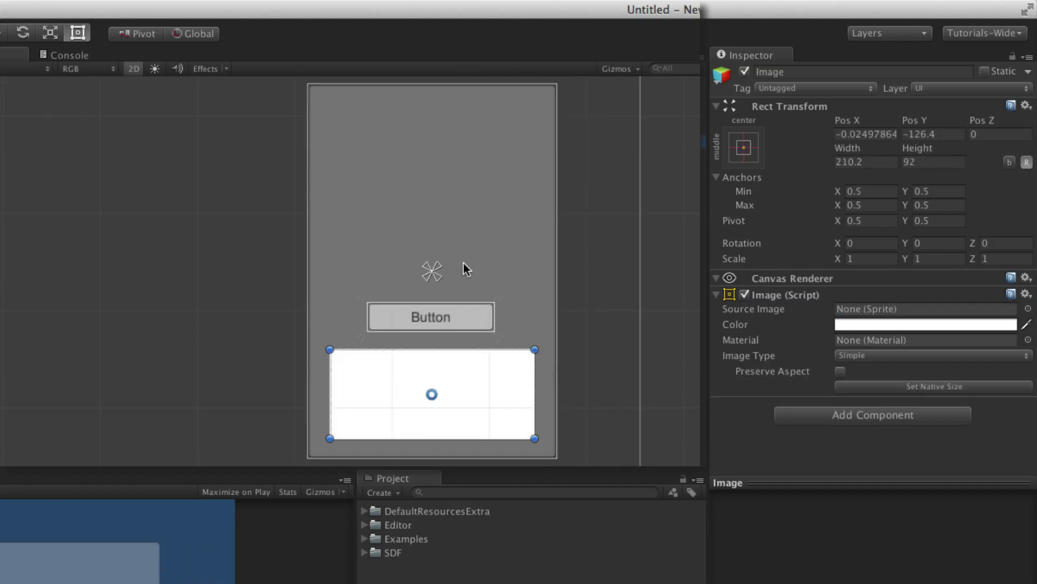
Stretch the white Image's anchors to the Panel's corners and test by resizing the Panel.
{"action": "left_click_drag", "start_coordinate": [441, 265], "coordinate": [574, 66]}
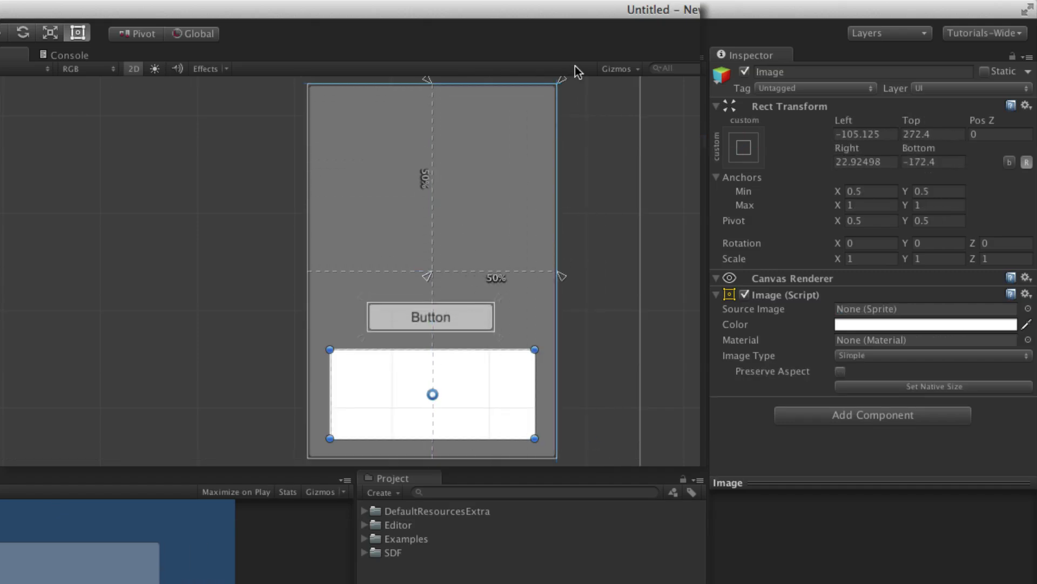
{"action": "left_click_drag", "start_coordinate": [424, 278], "coordinate": [303, 462]}
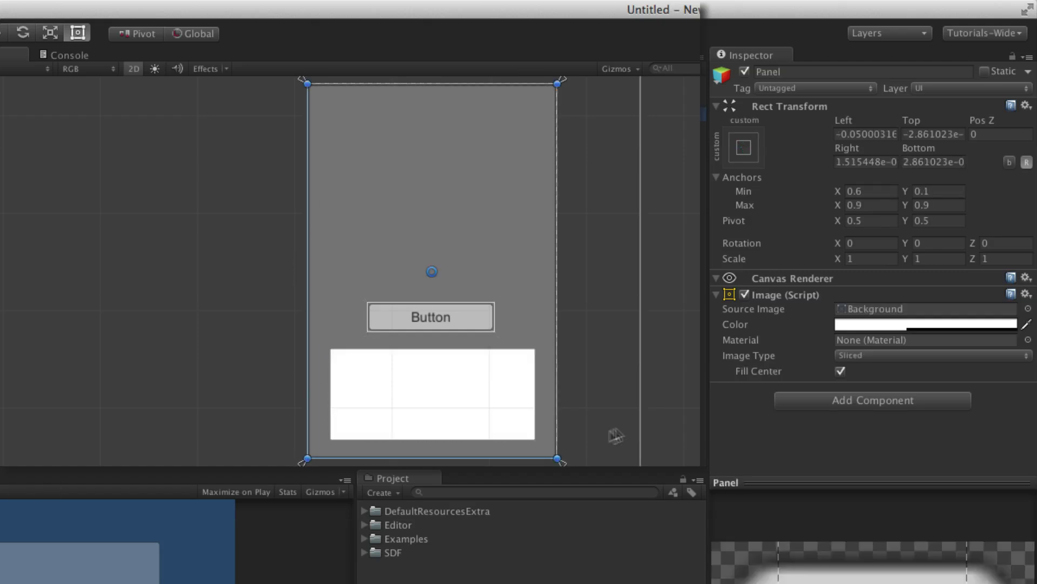
{"action": "left_click_drag", "start_coordinate": [552, 455], "coordinate": [579, 455]}
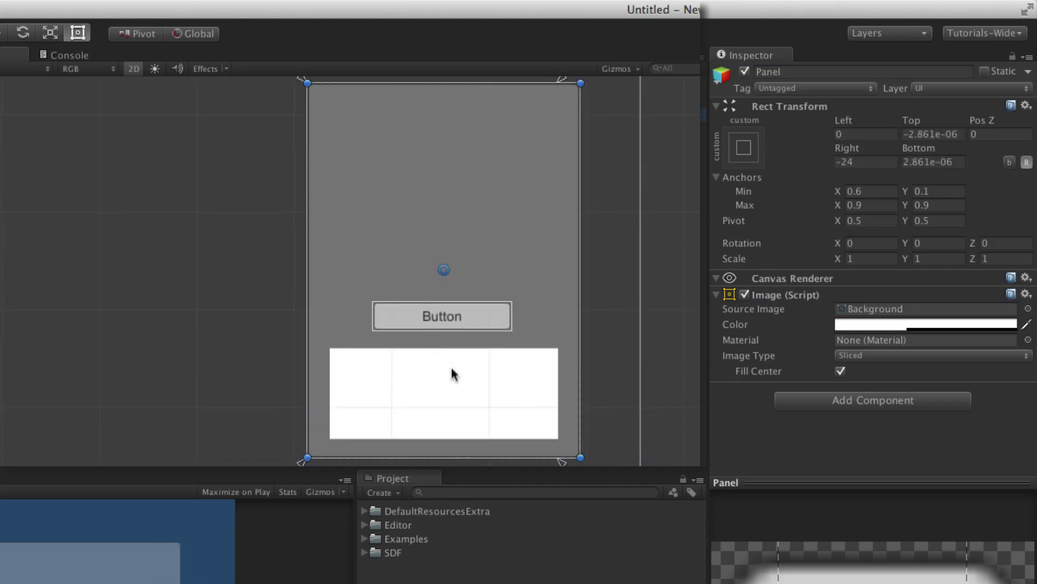
Move the Image to the Panel's top, anchored 0–0.982 across and 0.775–1 up, then test.
{"action": "left_click", "coordinate": [454, 377]}
{"action": "left_click_drag", "start_coordinate": [456, 380], "coordinate": [456, 130]}
{"action": "left_click_drag", "start_coordinate": [585, 462], "coordinate": [592, 113]}
{"action": "left_click", "coordinate": [579, 456]}
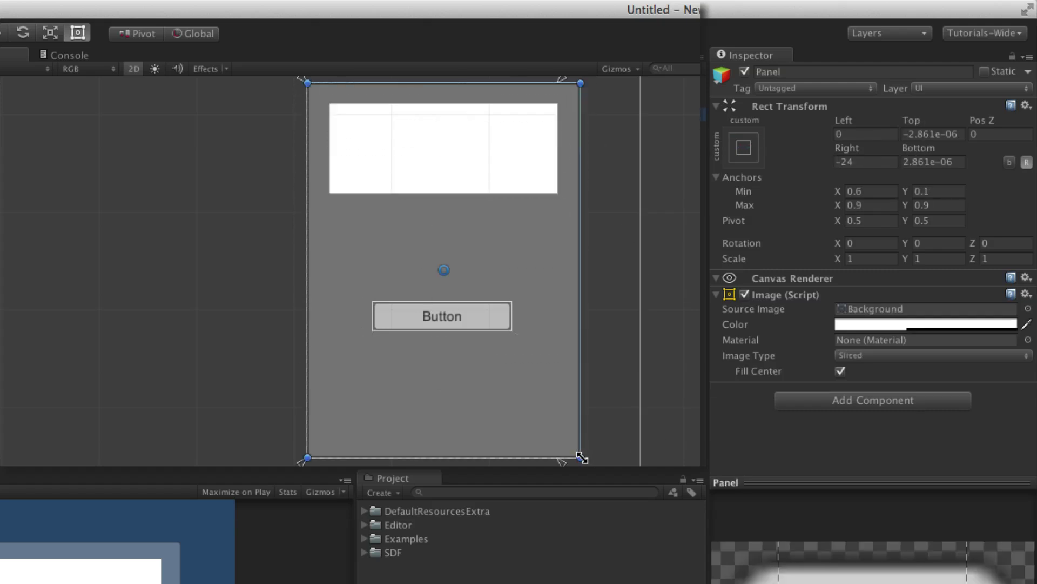
{"action": "mouse_move", "coordinate": [579, 457]}
{"action": "left_mouse_down"}
{"action": "mouse_move", "coordinate": [597, 294]}
{"action": "mouse_move", "coordinate": [511, 324]}
{"action": "mouse_move", "coordinate": [414, 440]}
{"action": "mouse_move", "coordinate": [721, 440]}
{"action": "mouse_move", "coordinate": [899, 362]}
{"action": "mouse_move", "coordinate": [567, 456]}
{"action": "mouse_move", "coordinate": [718, 456]}
{"action": "mouse_move", "coordinate": [625, 427]}
{"action": "mouse_move", "coordinate": [596, 447]}
{"action": "left_mouse_up"}
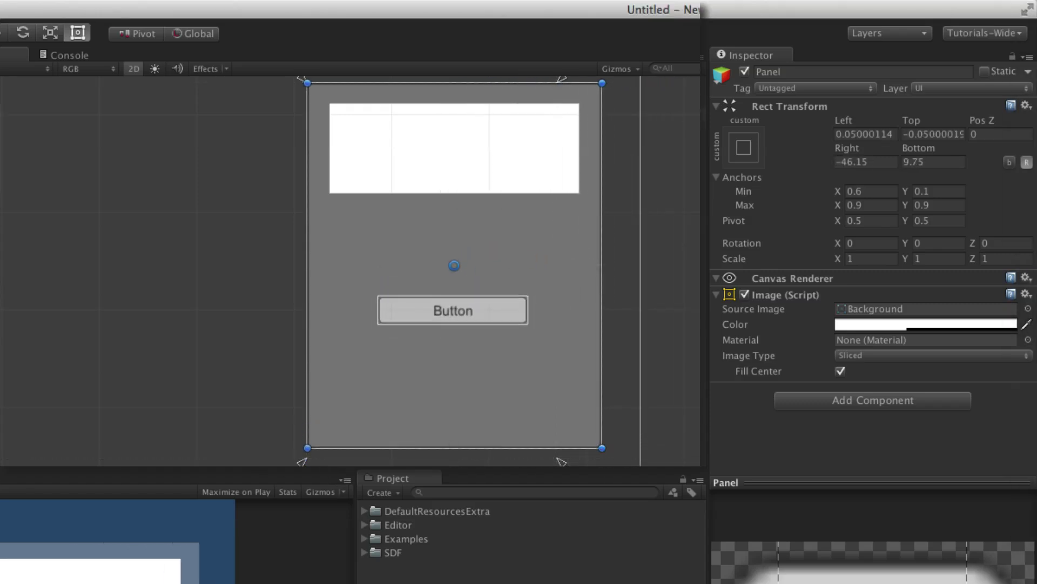
{"action": "left_click", "coordinate": [454, 148]}
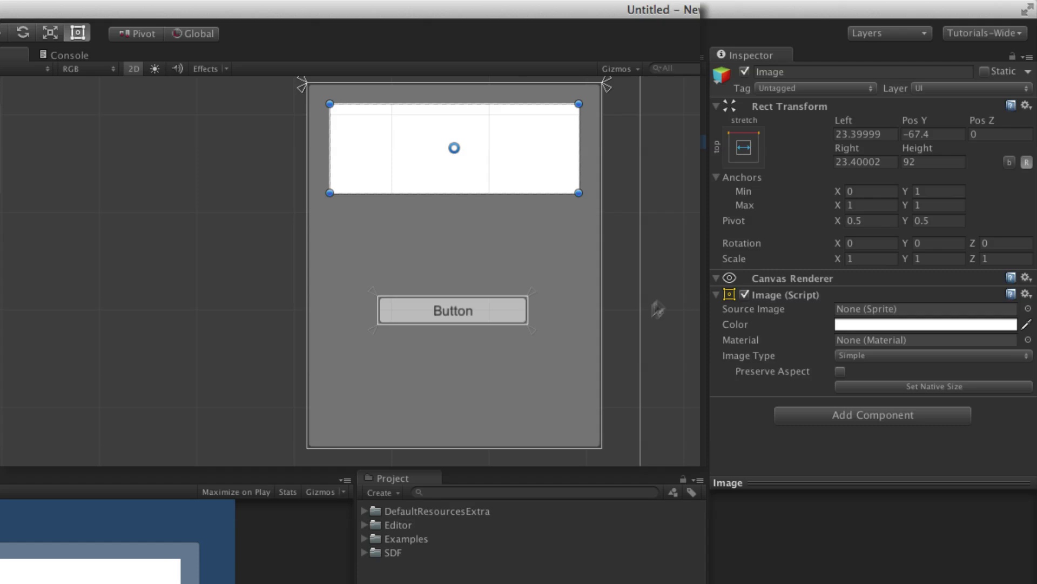
{"action": "key", "text": "ctrl+z"}
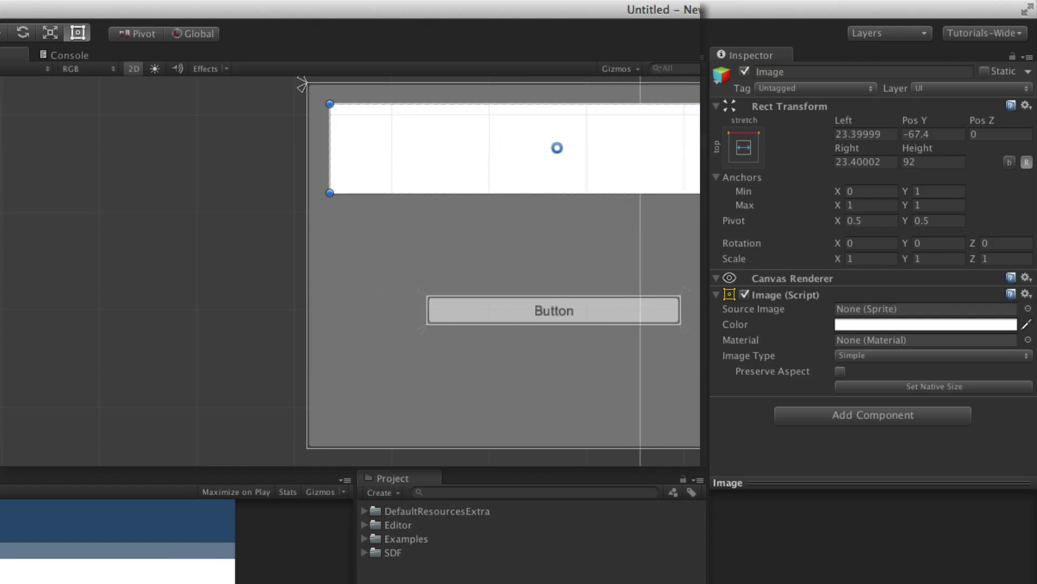
{"action": "left_click_drag", "start_coordinate": [734, 341], "coordinate": [505, 366]}
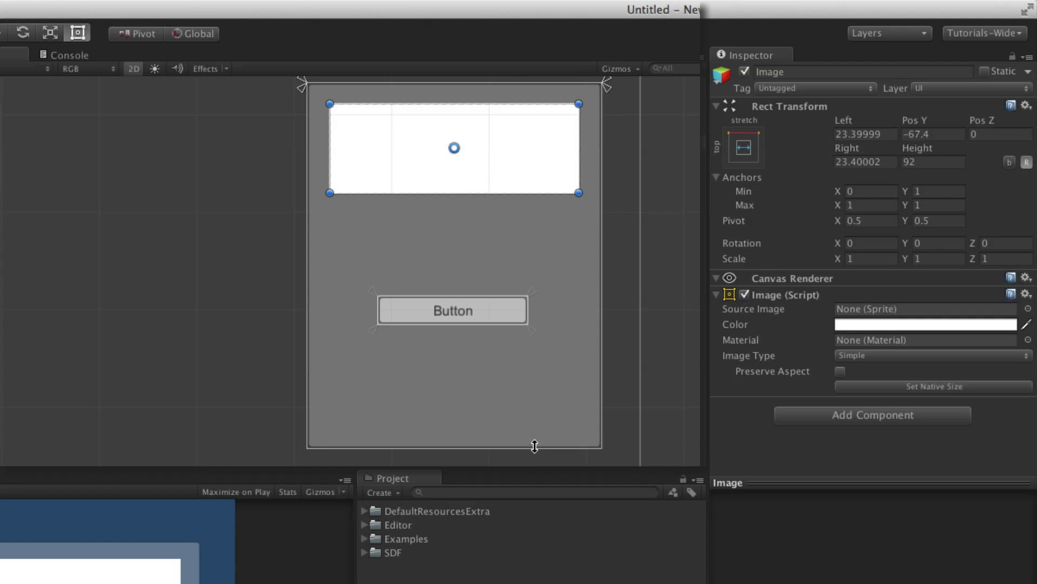
{"action": "left_click_drag", "start_coordinate": [534, 446], "coordinate": [556, 280]}
Stretch the Button across most of the Panel, then merge its anchors at 0.5, 0.344 (279×110).
{"action": "left_click", "coordinate": [420, 316]}
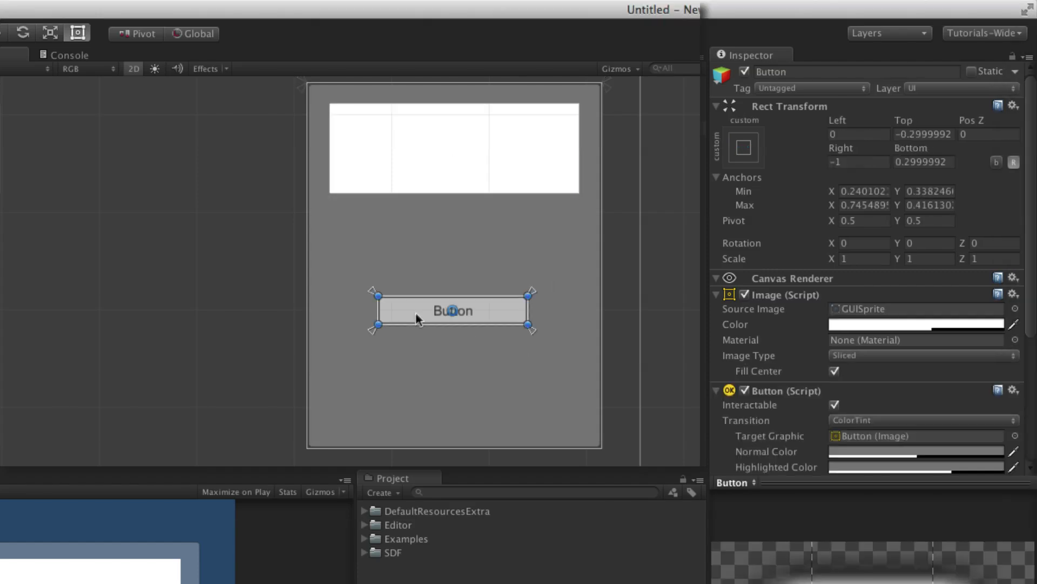
{"action": "left_click_drag", "start_coordinate": [376, 333], "coordinate": [389, 385], "text": "shift"}
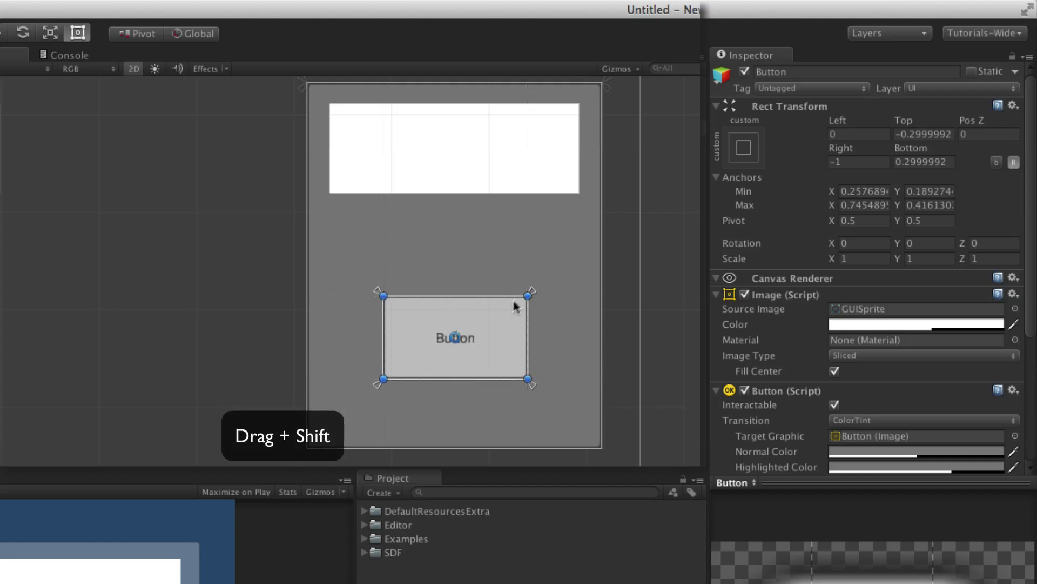
{"action": "left_click_drag", "start_coordinate": [532, 295], "coordinate": [598, 267], "text": "shift"}
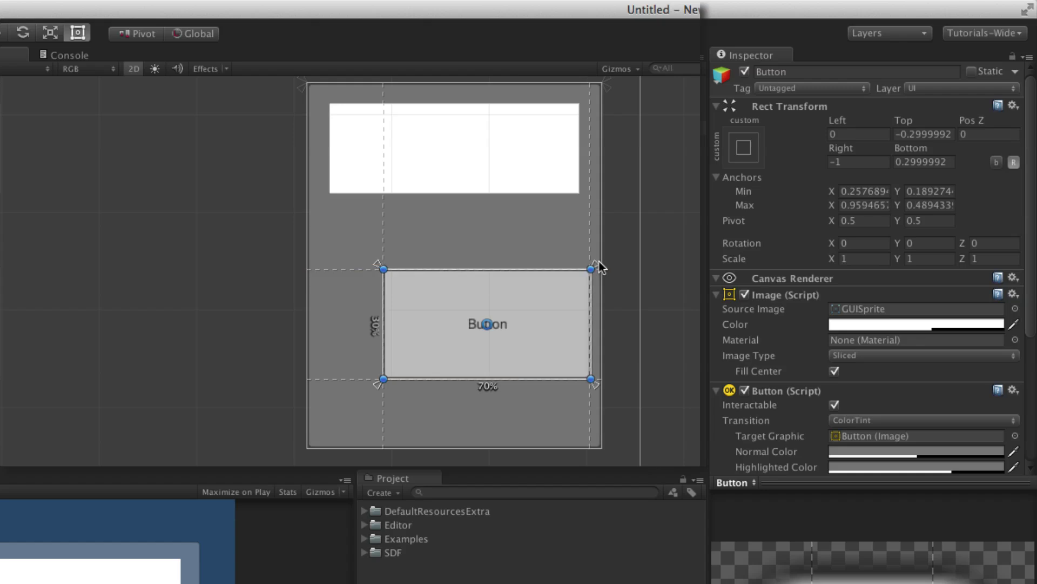
{"action": "left_click_drag", "start_coordinate": [381, 269], "coordinate": [336, 309], "text": "shift"}
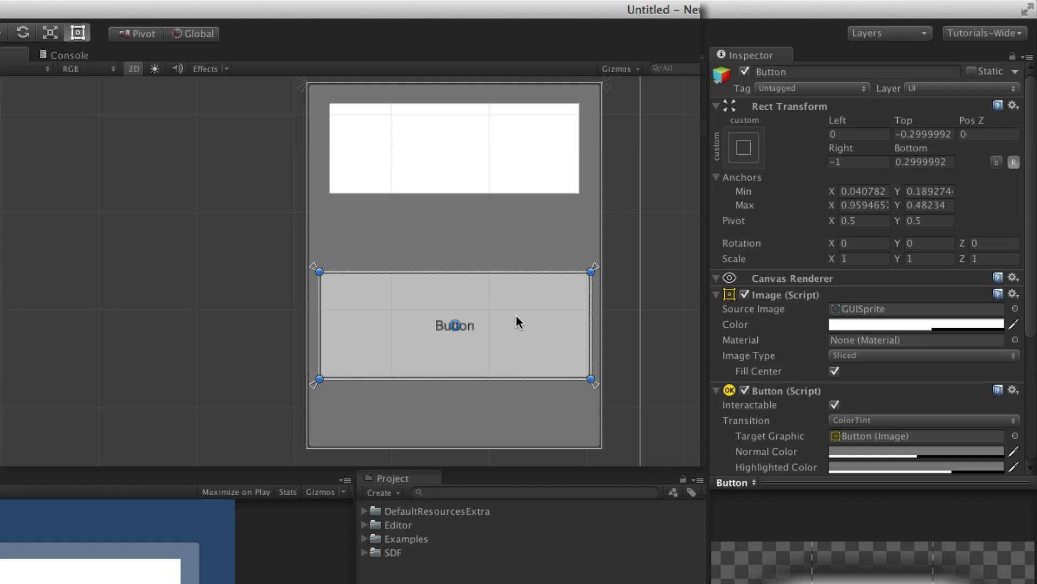
{"action": "left_click_drag", "start_coordinate": [595, 273], "coordinate": [463, 319]}
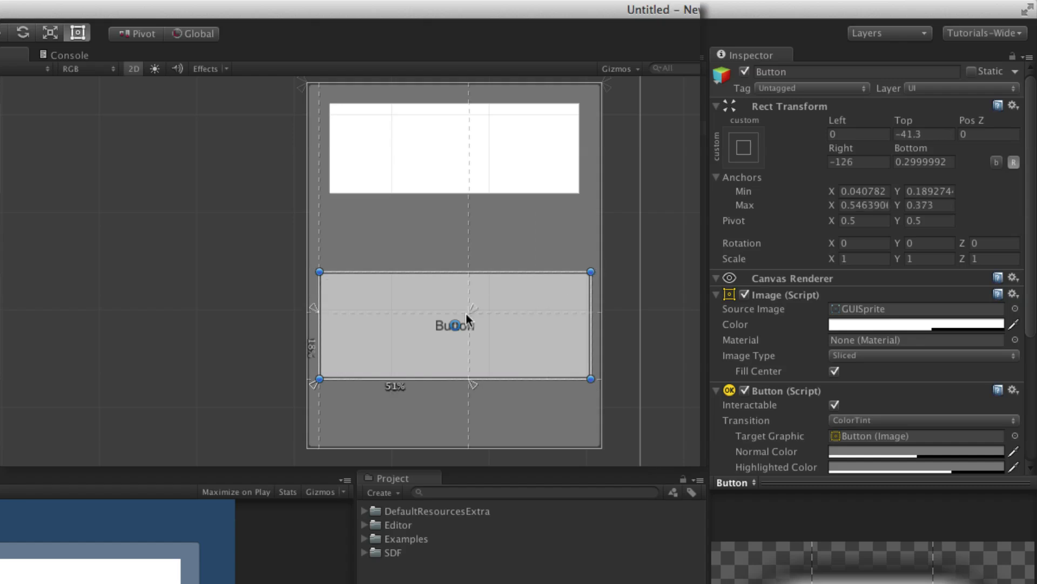
{"action": "left_click_drag", "start_coordinate": [315, 384], "coordinate": [456, 324]}
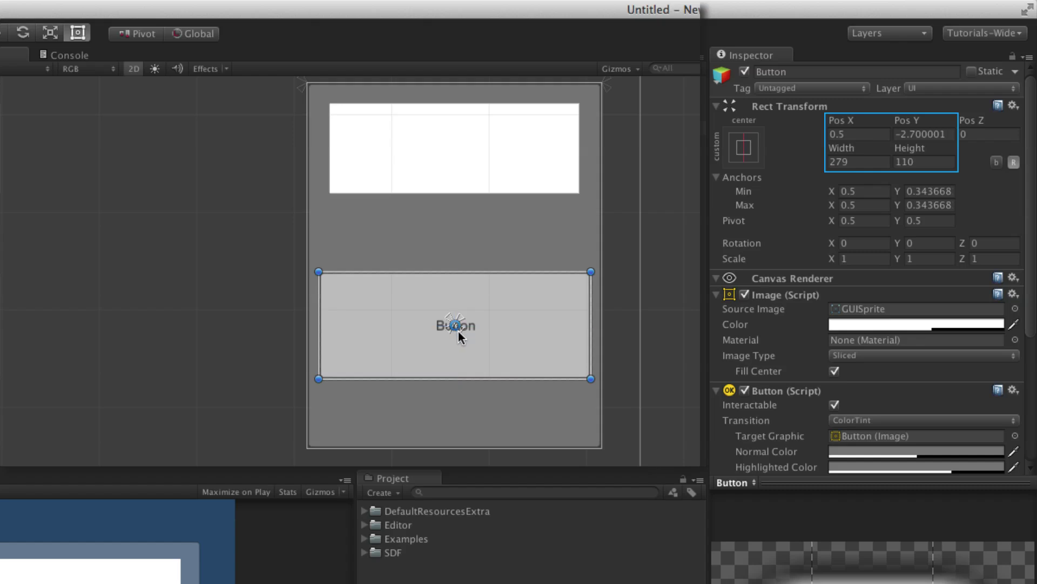
Set the Button's anchors at its top-centre and bottom-centre, spanning 0.232–0.480 up at X 0.5.
{"action": "left_click_drag", "start_coordinate": [462, 316], "coordinate": [576, 279]}
{"action": "left_click_drag", "start_coordinate": [451, 327], "coordinate": [327, 362]}
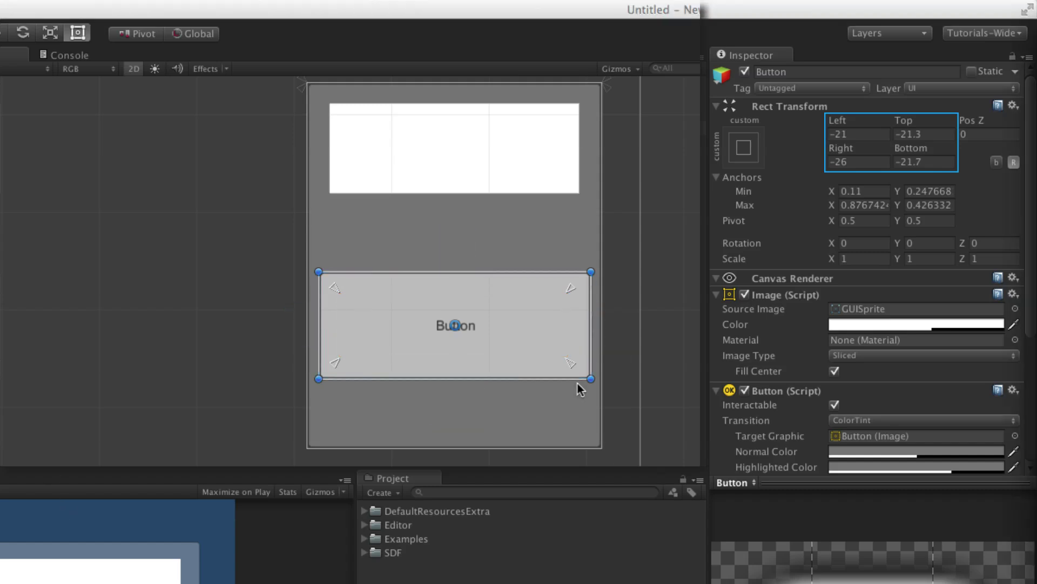
{"action": "left_click_drag", "start_coordinate": [571, 361], "coordinate": [448, 372]}
{"action": "left_click_drag", "start_coordinate": [328, 283], "coordinate": [455, 264]}
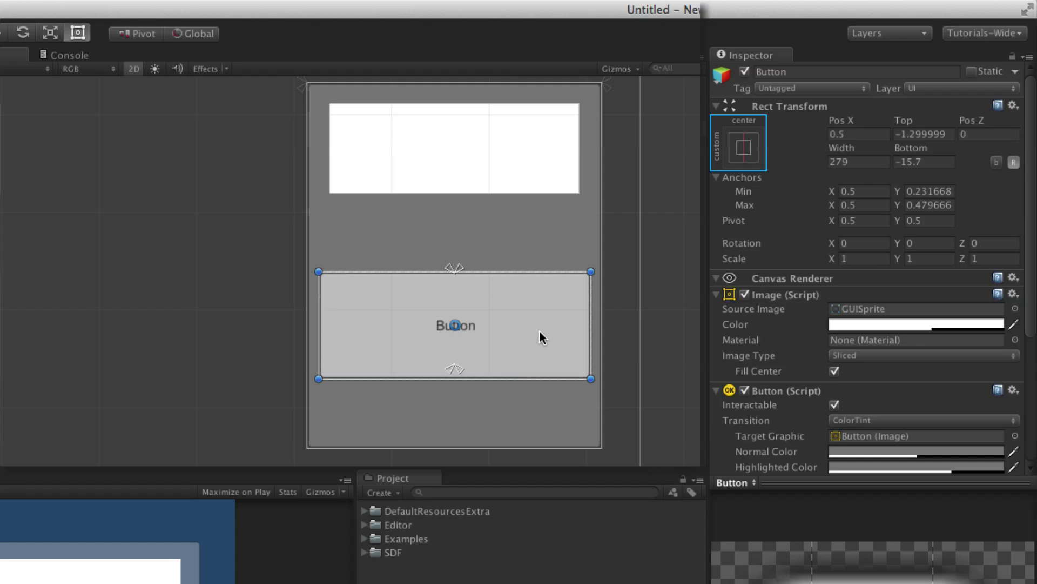
Try the middle-centre, bottom-centre and full-stretch anchor presets, ending back at middle-centre.
{"action": "left_click", "coordinate": [739, 149]}
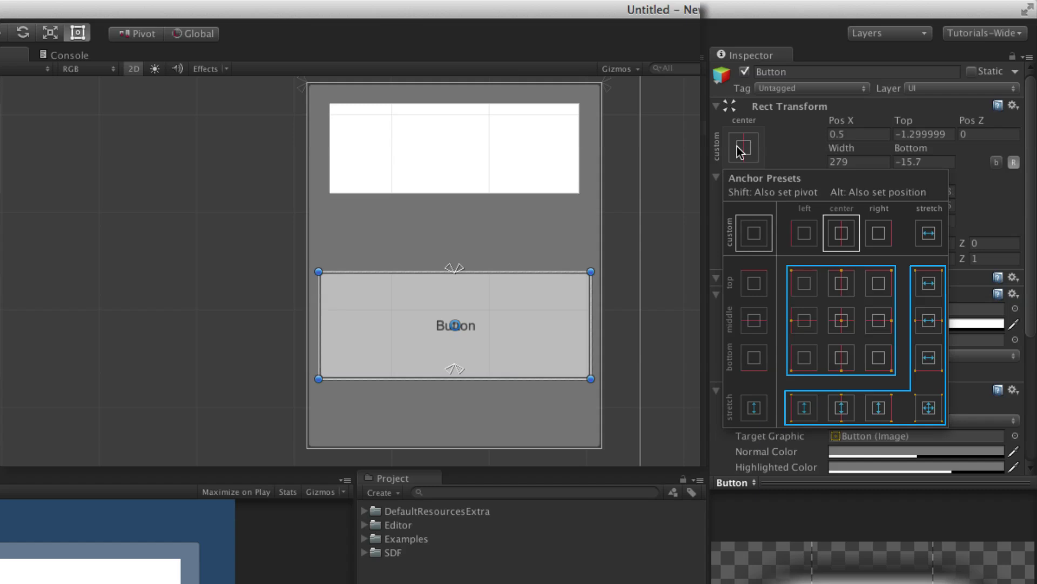
{"action": "left_click", "coordinate": [842, 324]}
{"action": "left_click", "coordinate": [843, 358]}
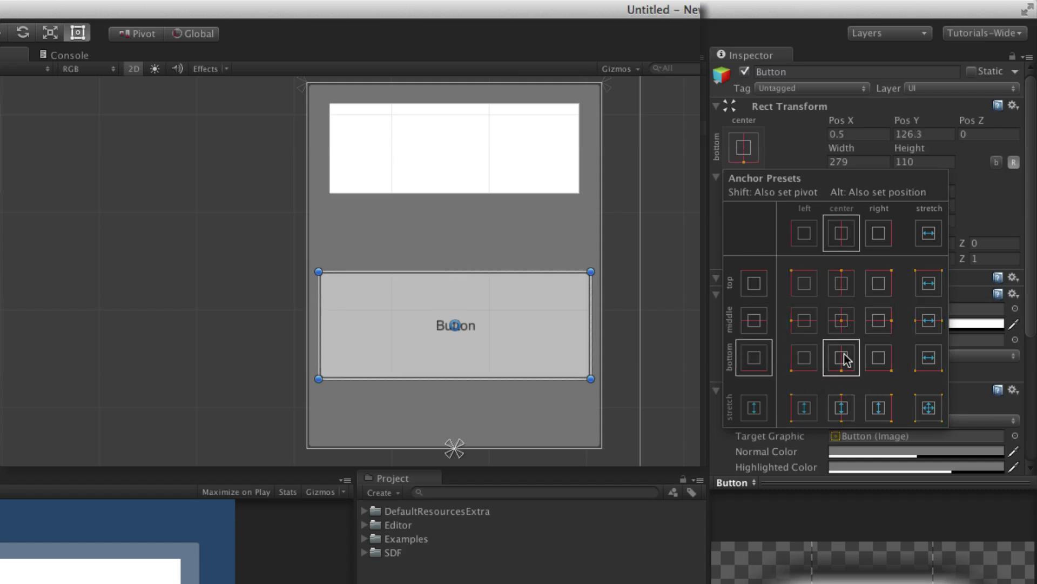
{"action": "left_click", "coordinate": [927, 407]}
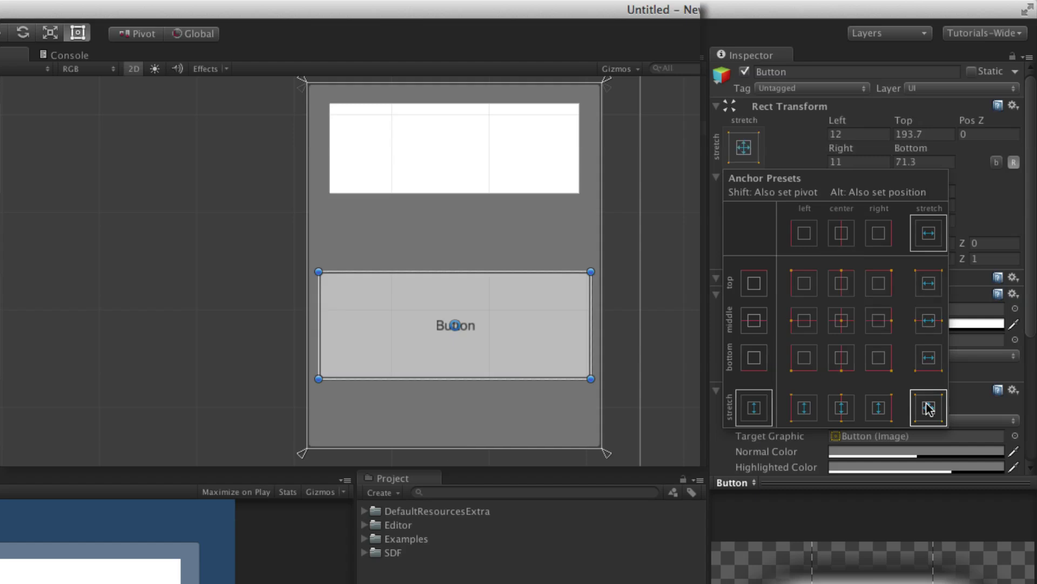
{"action": "left_click", "coordinate": [848, 320]}
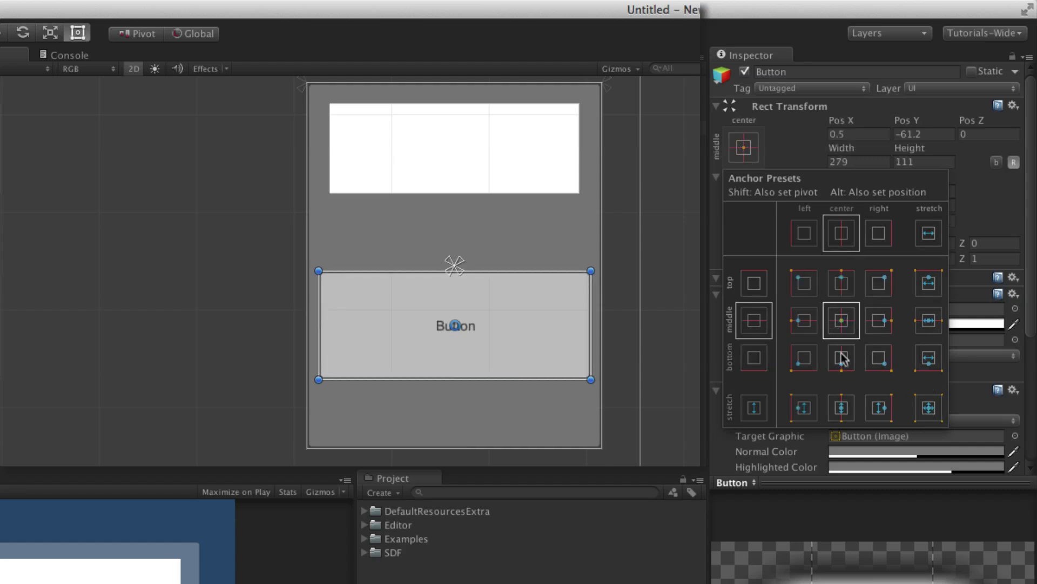
With Shift+Alt, try bottom, left, right and stretch presets, settling centred at 279×111.
{"action": "key", "text": "shift+alt"}
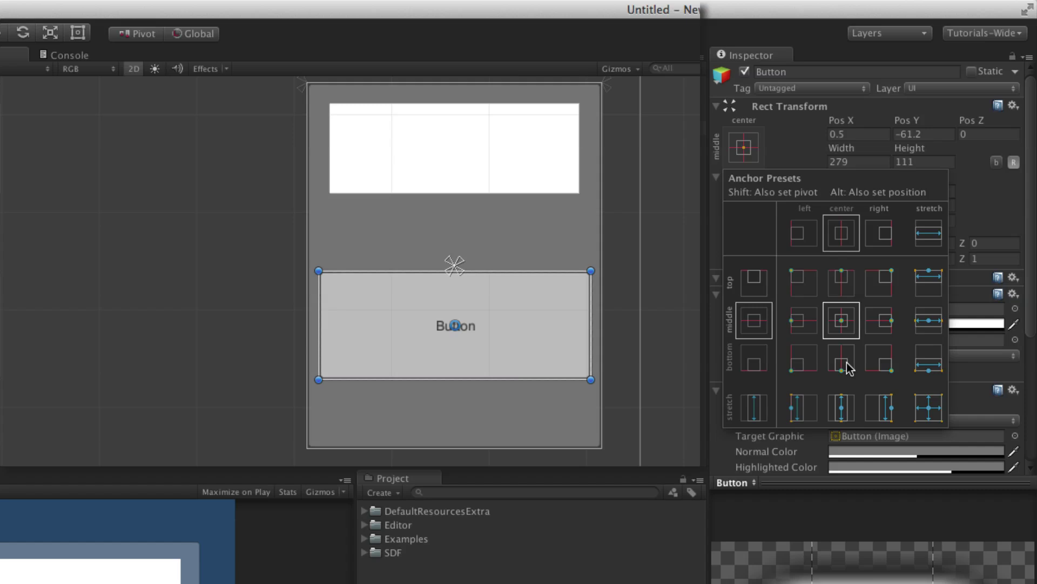
{"action": "left_click", "coordinate": [848, 368], "text": "alt+shift"}
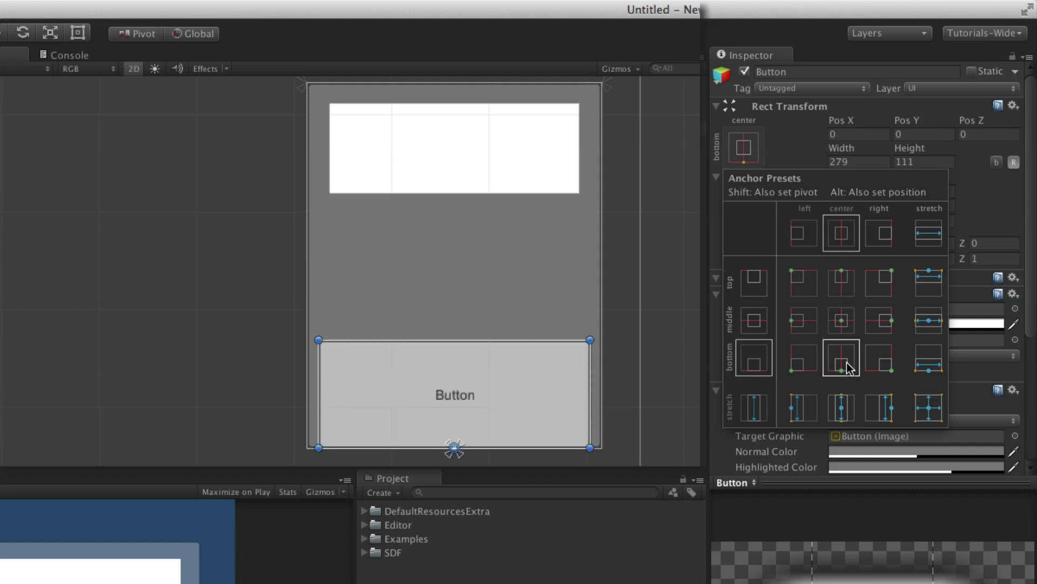
{"action": "left_click", "coordinate": [804, 323], "text": "alt+shift"}
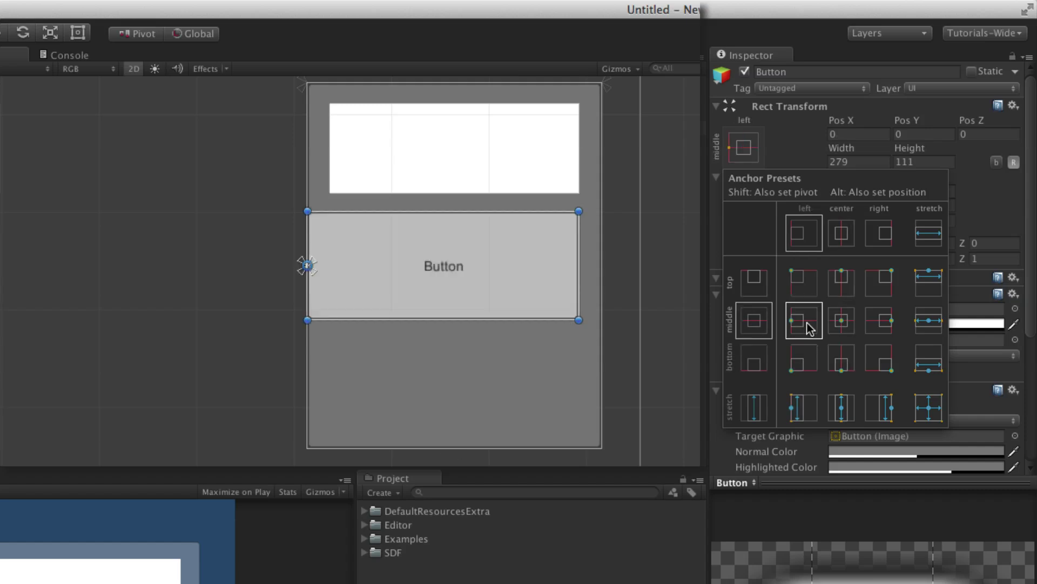
{"action": "left_click", "coordinate": [889, 323], "text": "alt+shift"}
{"action": "left_click", "coordinate": [929, 406], "text": "alt+shift"}
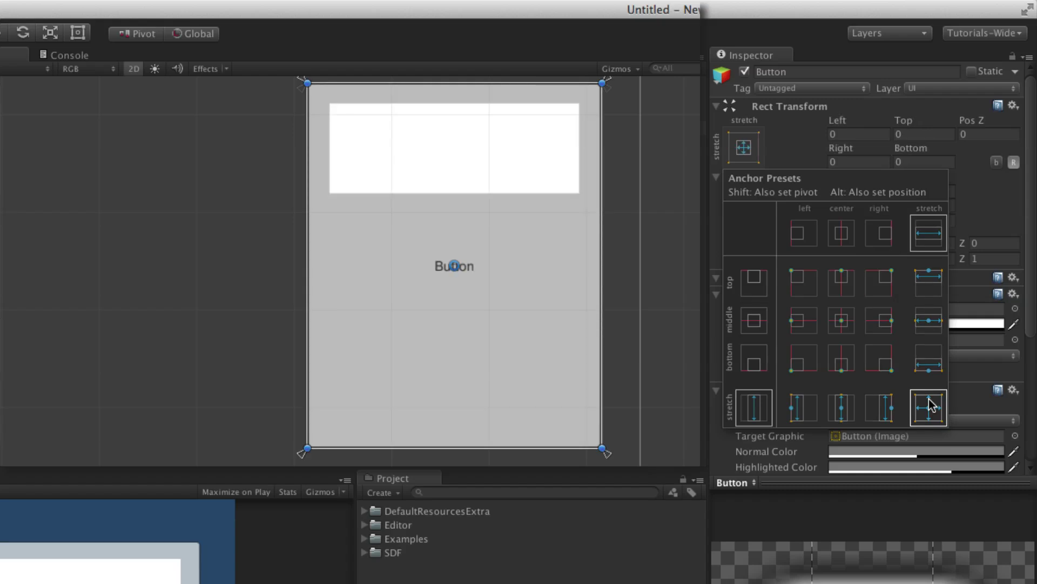
{"action": "left_click", "coordinate": [843, 325], "text": "alt+shift"}
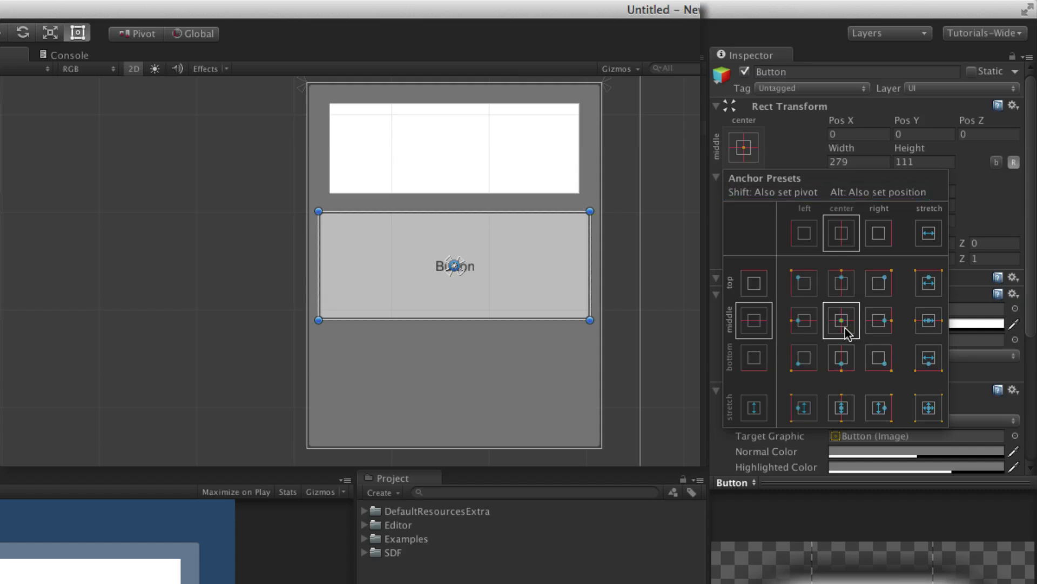
{"action": "left_click", "coordinate": [845, 329]}
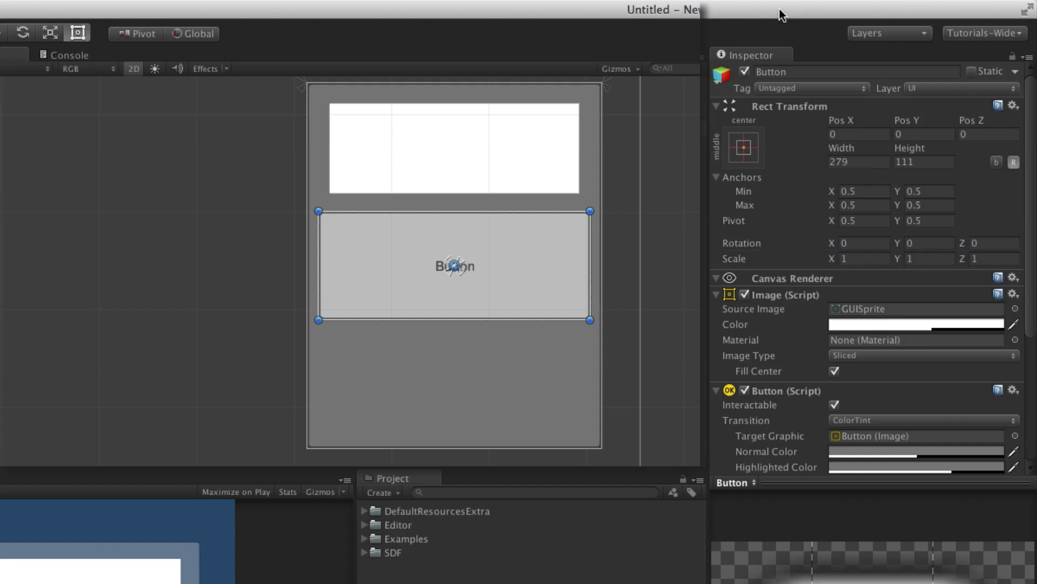
Resize the button to roughly 149 by 49 using rect handles and Width/Height scrubbing.
{"action": "mouse_move", "coordinate": [590, 236]}
{"action": "left_mouse_down"}
{"action": "mouse_move", "coordinate": [453, 238]}
{"action": "mouse_move", "coordinate": [573, 239]}
{"action": "left_mouse_up"}
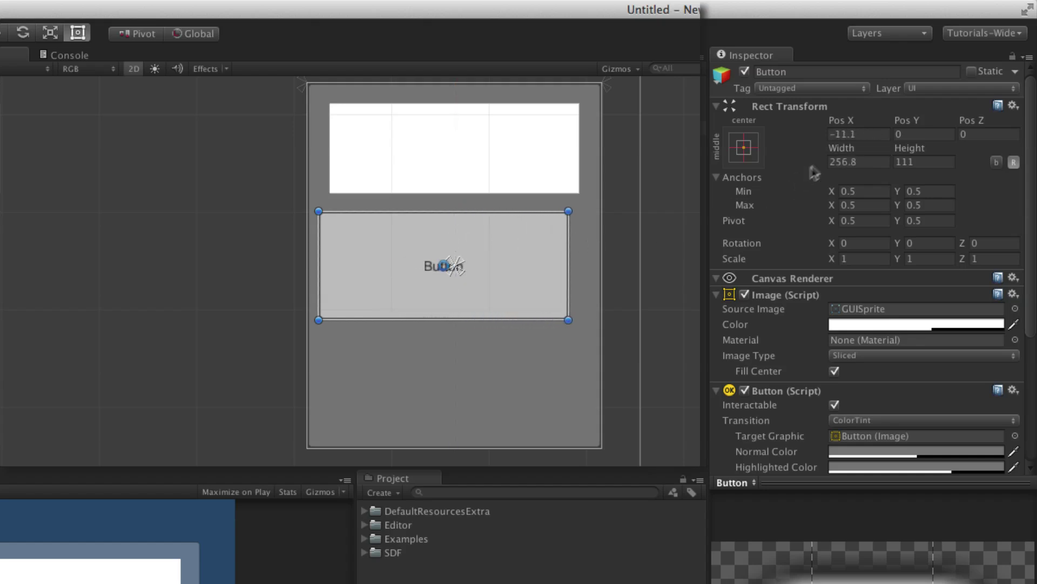
{"action": "left_click_drag", "start_coordinate": [838, 148], "coordinate": [800, 172]}
{"action": "left_click_drag", "start_coordinate": [910, 148], "coordinate": [867, 149]}
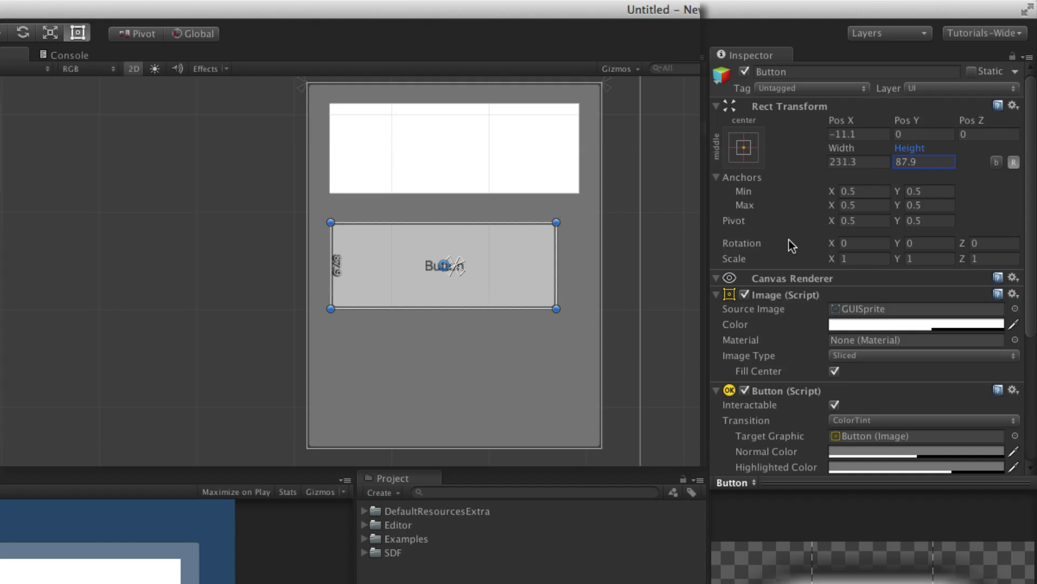
{"action": "mouse_move", "coordinate": [330, 222]}
{"action": "left_mouse_down"}
{"action": "mouse_move", "coordinate": [397, 255]}
{"action": "mouse_move", "coordinate": [401, 228]}
{"action": "mouse_move", "coordinate": [329, 225]}
{"action": "mouse_move", "coordinate": [335, 254]}
{"action": "mouse_move", "coordinate": [341, 224]}
{"action": "left_mouse_up"}
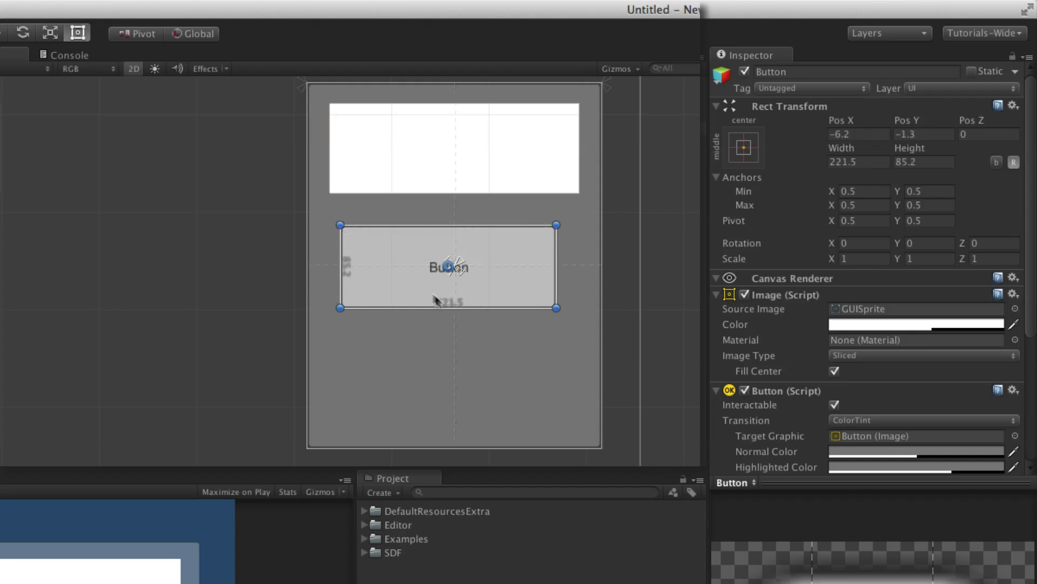
{"action": "left_click_drag", "start_coordinate": [427, 298], "coordinate": [427, 273]}
{"action": "left_click_drag", "start_coordinate": [557, 240], "coordinate": [486, 250]}
Set the button's Width to 150 and Height to 50, then scrub Scale Y upward.
{"action": "left_click", "coordinate": [859, 161]}
{"action": "type", "text": "150"}
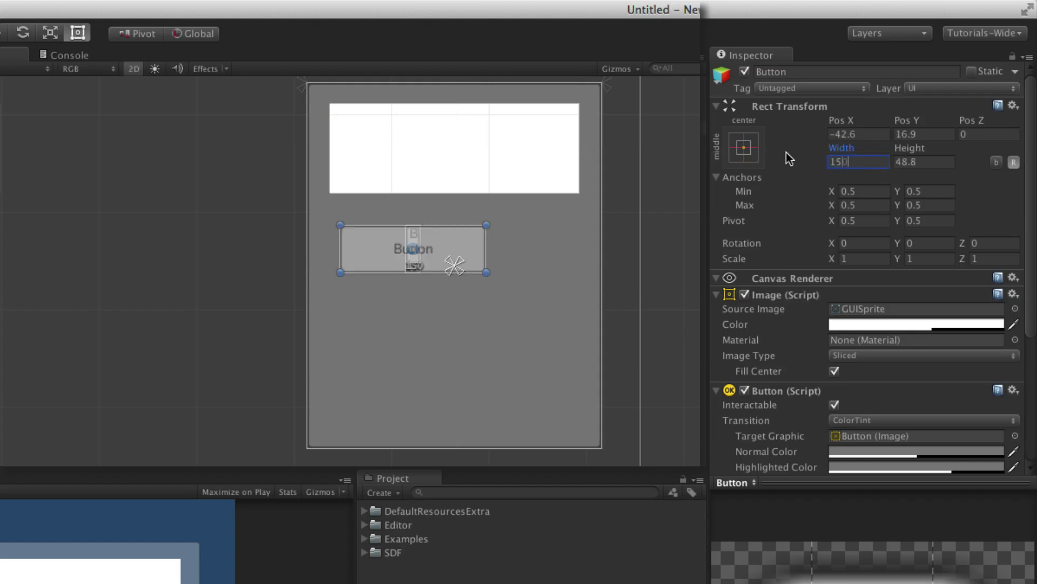
{"action": "key", "text": "Tab"}
{"action": "type", "text": "50"}
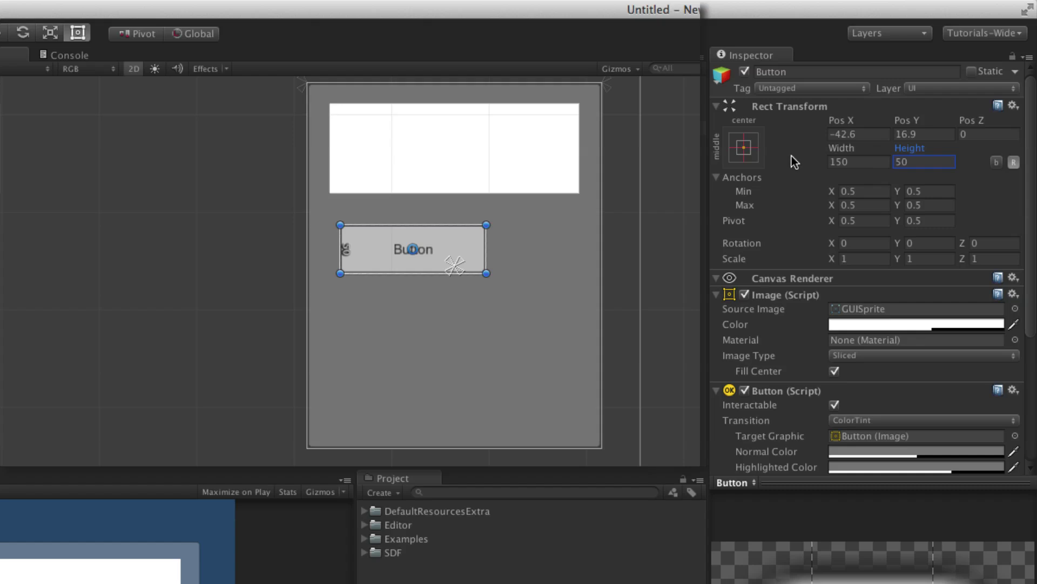
{"action": "left_click", "coordinate": [894, 259]}
{"action": "left_click_drag", "start_coordinate": [887, 264], "coordinate": [907, 282]}
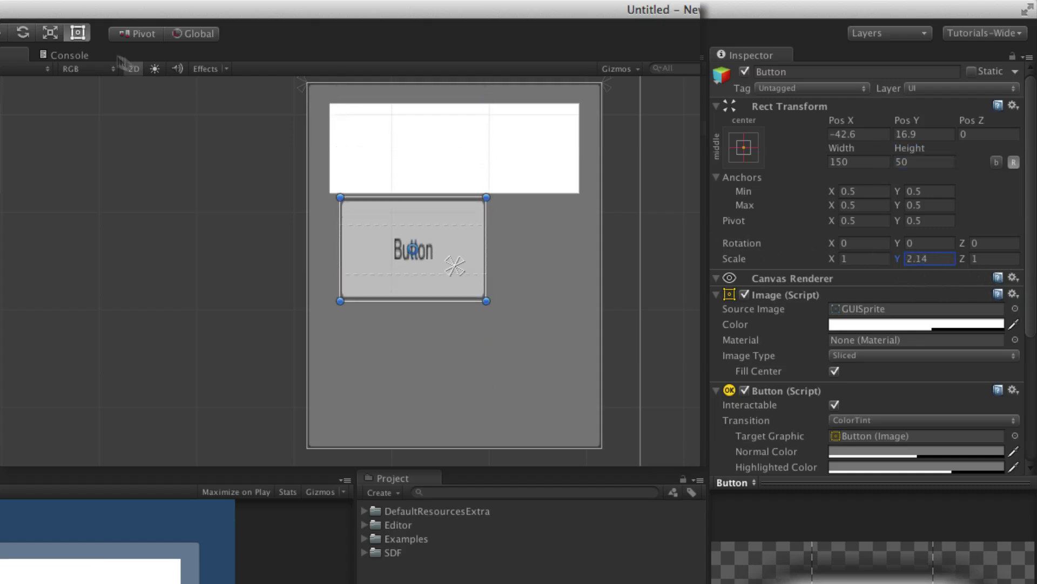
Scale and mirror the button with the Scale tool, then undo both changes and return to the Rect tool.
{"action": "left_click", "coordinate": [56, 33]}
{"action": "left_click_drag", "start_coordinate": [413, 249], "coordinate": [497, 248]}
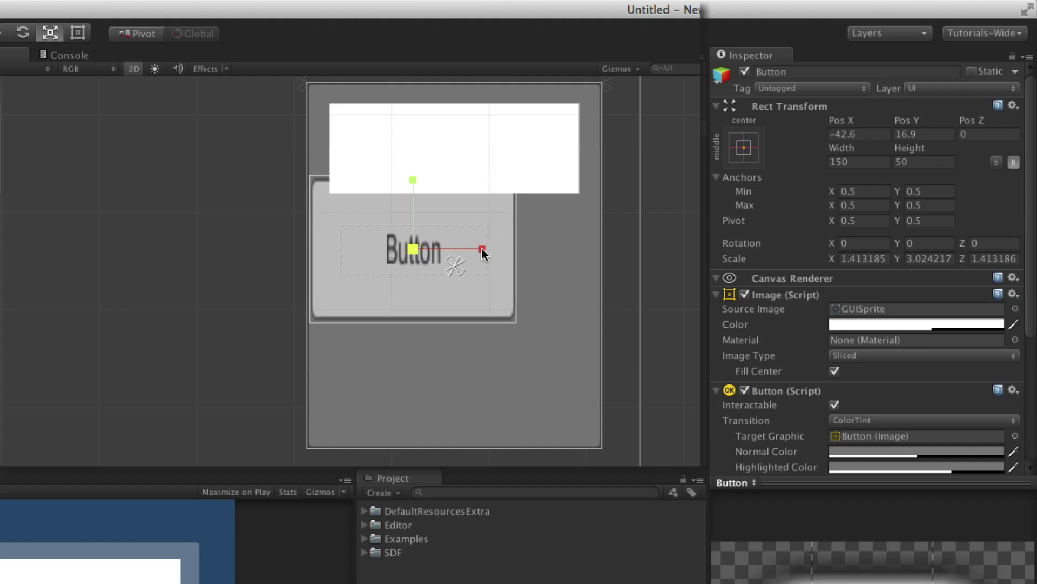
{"action": "left_click_drag", "start_coordinate": [482, 249], "coordinate": [519, 258]}
{"action": "key", "text": "super+z"}
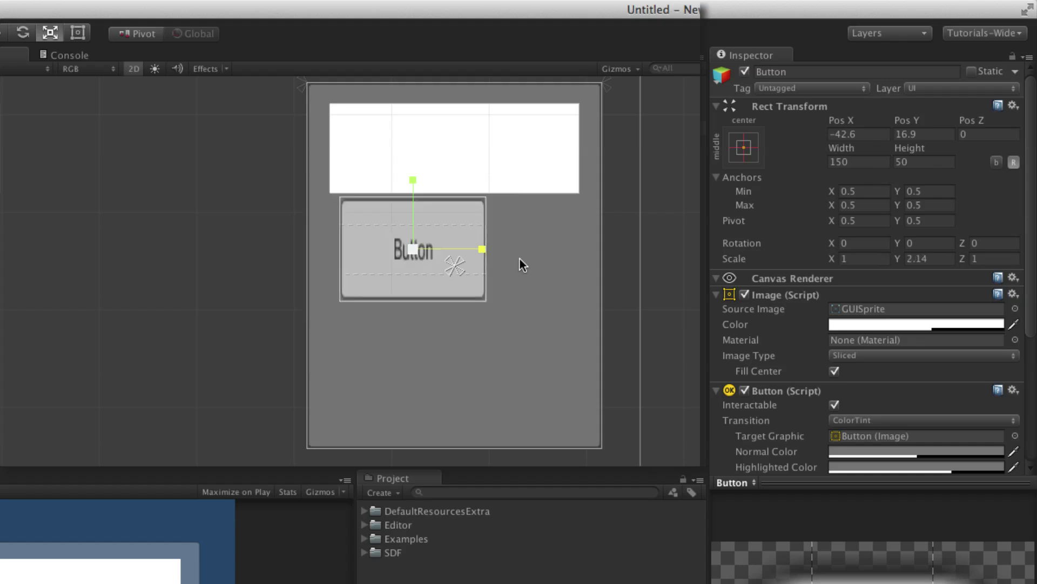
{"action": "key", "text": "super+z"}
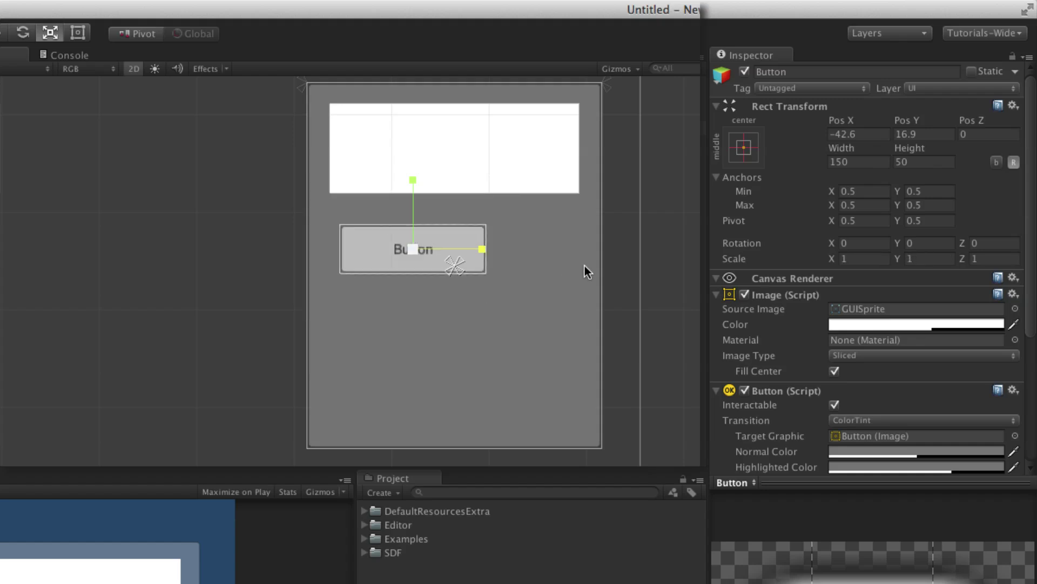
{"action": "key", "text": "t"}
Trial height and Y-scale changes, revert them, and set the X scale to 1.1.
{"action": "left_click_drag", "start_coordinate": [917, 144], "coordinate": [1014, 143]}
{"action": "key", "text": "Escape"}
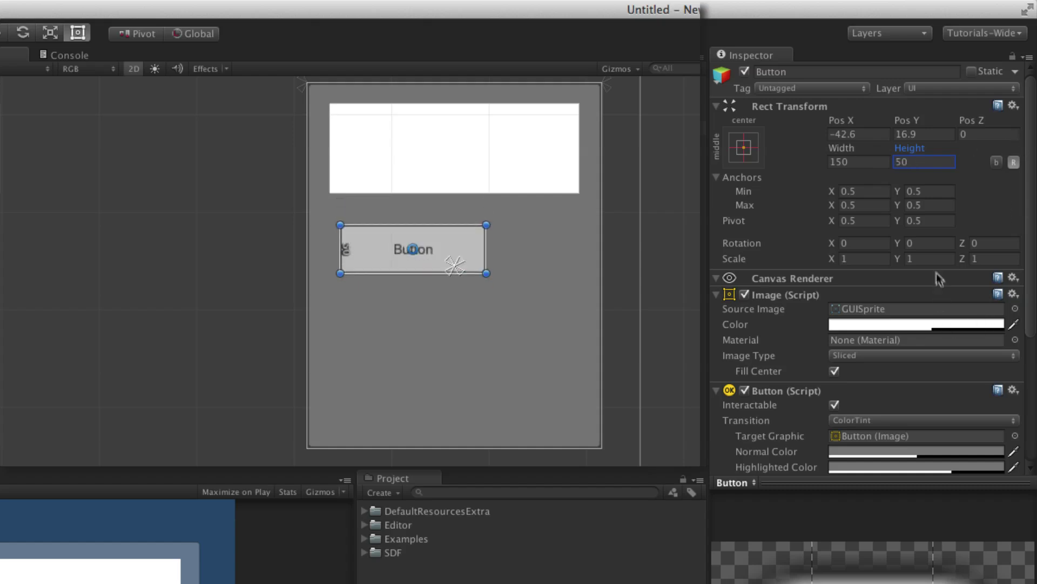
{"action": "left_click", "coordinate": [902, 257]}
{"action": "left_click_drag", "start_coordinate": [899, 259], "coordinate": [954, 250]}
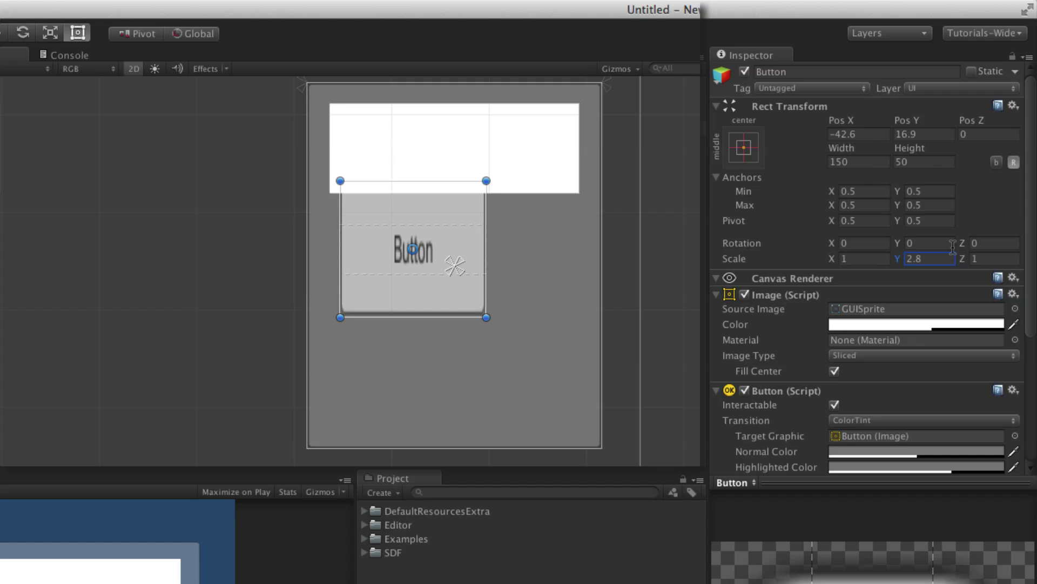
{"action": "key", "text": "Escape"}
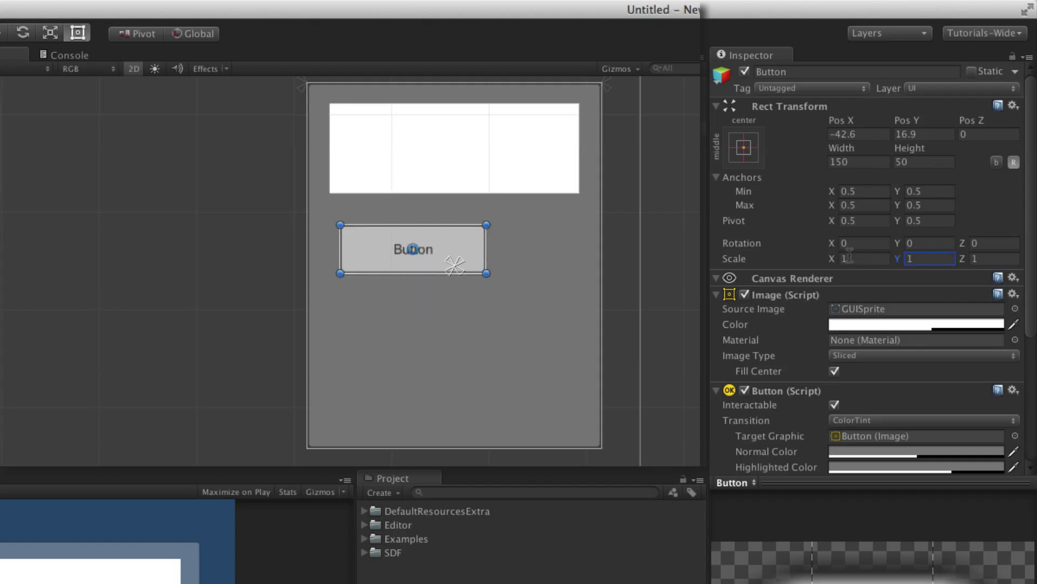
{"action": "mouse_move", "coordinate": [830, 257]}
{"action": "left_mouse_down"}
{"action": "mouse_move", "coordinate": [734, 258]}
{"action": "mouse_move", "coordinate": [832, 242]}
{"action": "left_mouse_up"}
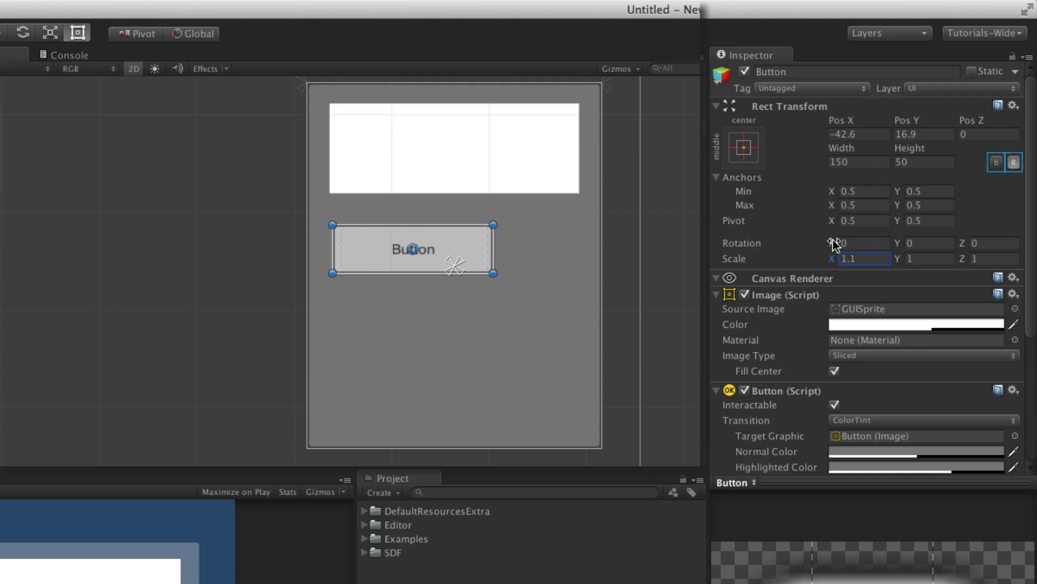
Set the button's Scale X to 1 and rotate it about -40 degrees by the corner.
{"action": "type", "text": "1"}
{"action": "key", "text": "Tab"}
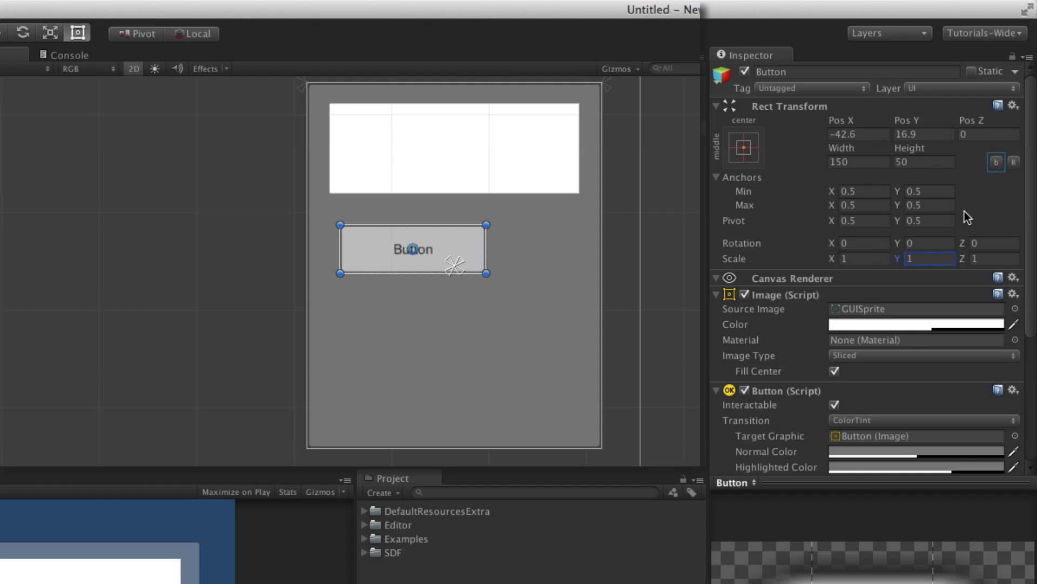
{"action": "left_click_drag", "start_coordinate": [498, 282], "coordinate": [446, 317]}
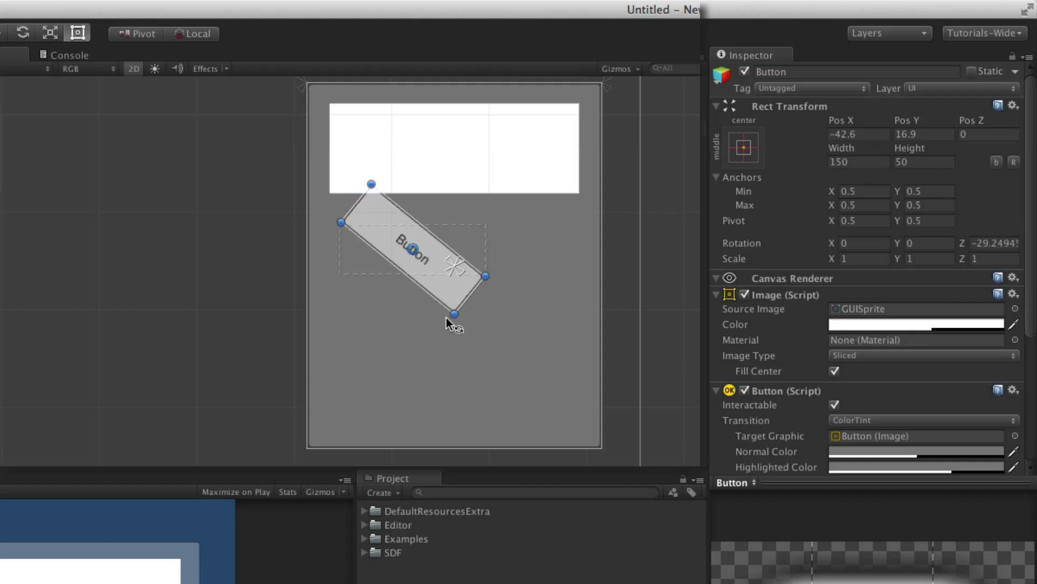
Try Scale X 2 and stretch the edges to about 177 wide and 96 high, then undo to the unrotated 150×50 button.
{"action": "left_click", "coordinate": [834, 260]}
{"action": "type", "text": "2"}
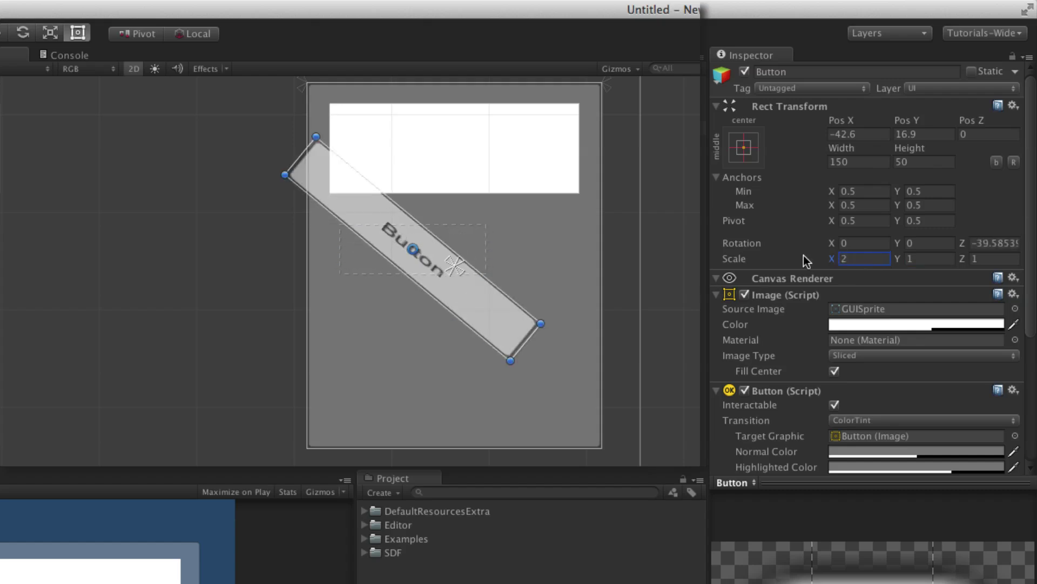
{"action": "left_click", "coordinate": [997, 162]}
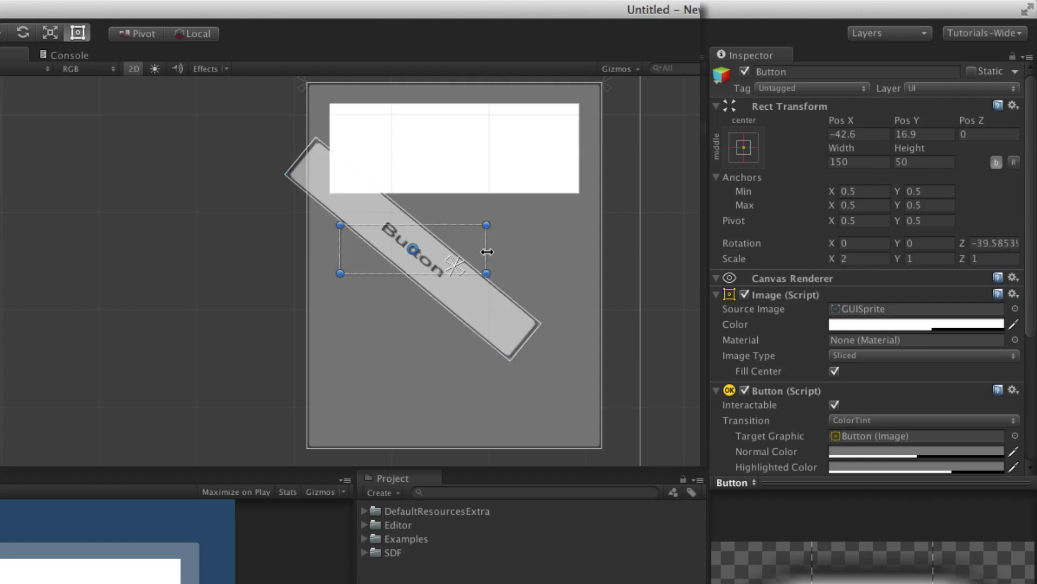
{"action": "left_click_drag", "start_coordinate": [487, 250], "coordinate": [489, 223]}
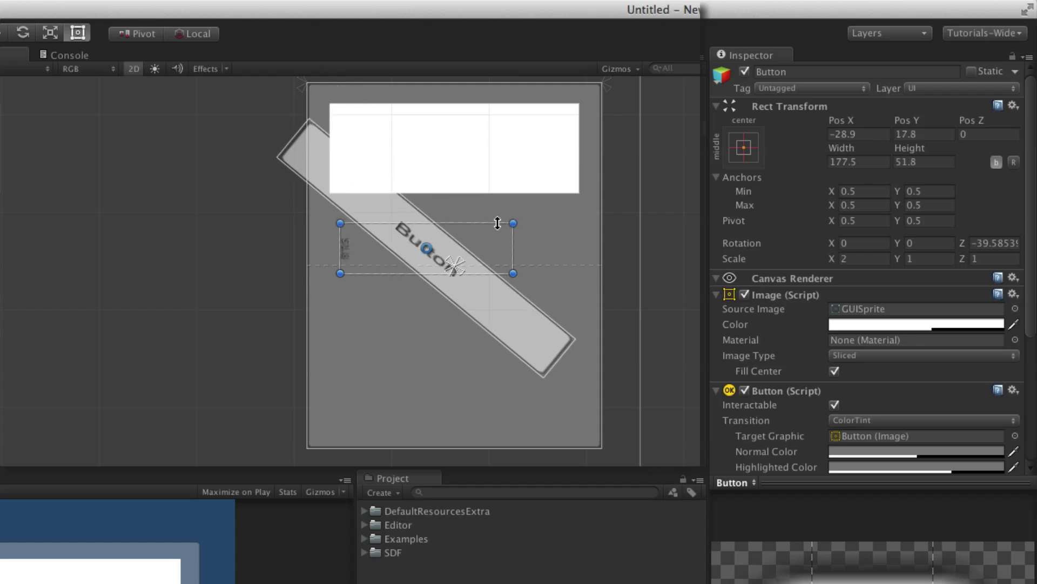
{"action": "left_click_drag", "start_coordinate": [366, 273], "coordinate": [467, 316]}
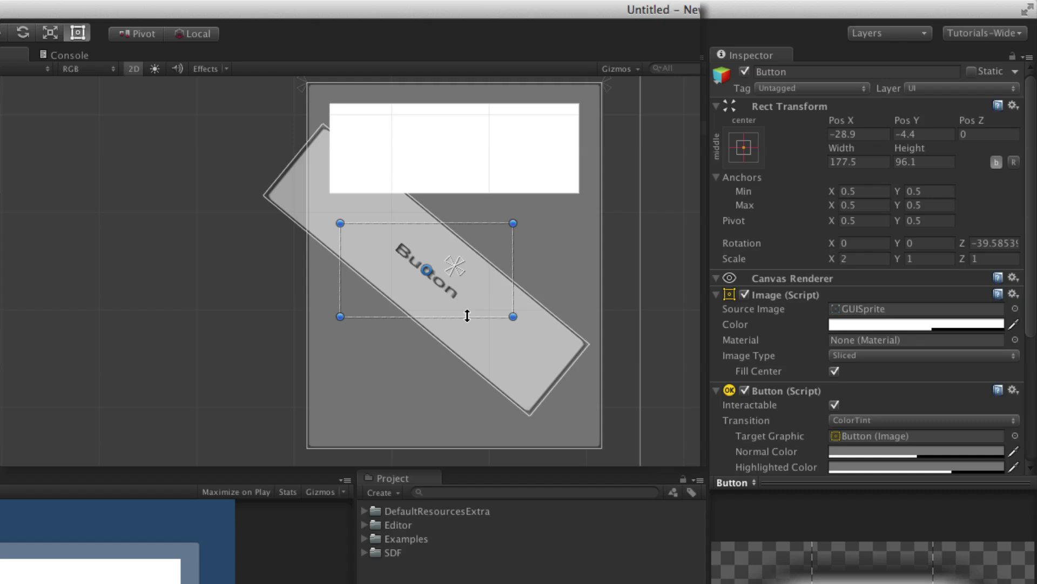
{"action": "key", "text": "super+z"}
{"action": "key", "text": "super+z"}
{"action": "key", "text": "super+z"}
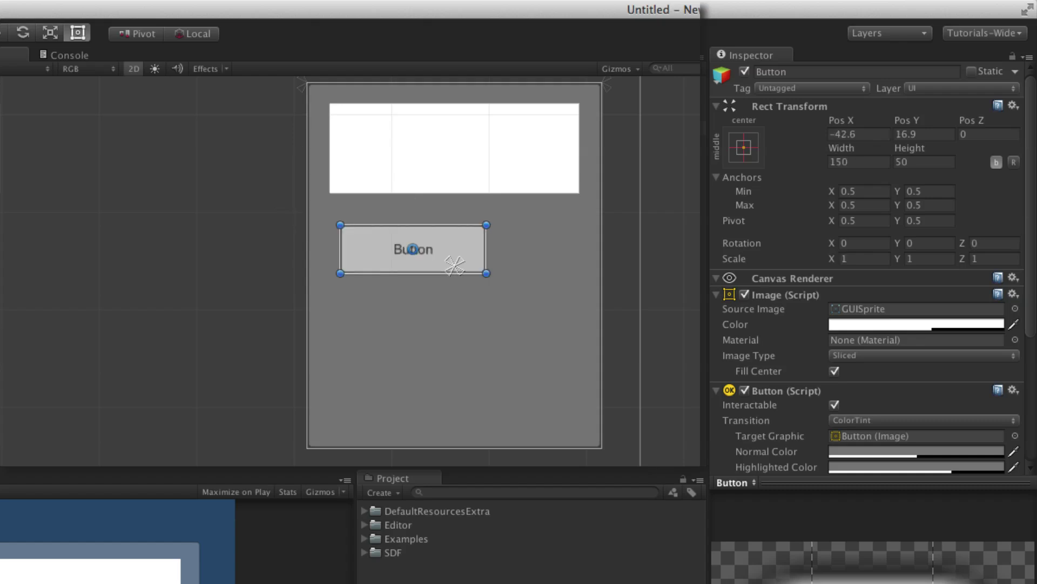
Move the pivot left of the button, set Anchors Max Y to 0.59, and pull Anchors Min X to the canvas edge.
{"action": "mouse_move", "coordinate": [832, 221]}
{"action": "left_mouse_down"}
{"action": "mouse_move", "coordinate": [753, 234]}
{"action": "mouse_move", "coordinate": [838, 226]}
{"action": "left_mouse_up"}
{"action": "left_click", "coordinate": [914, 205]}
{"action": "type", "text": "0.44"}
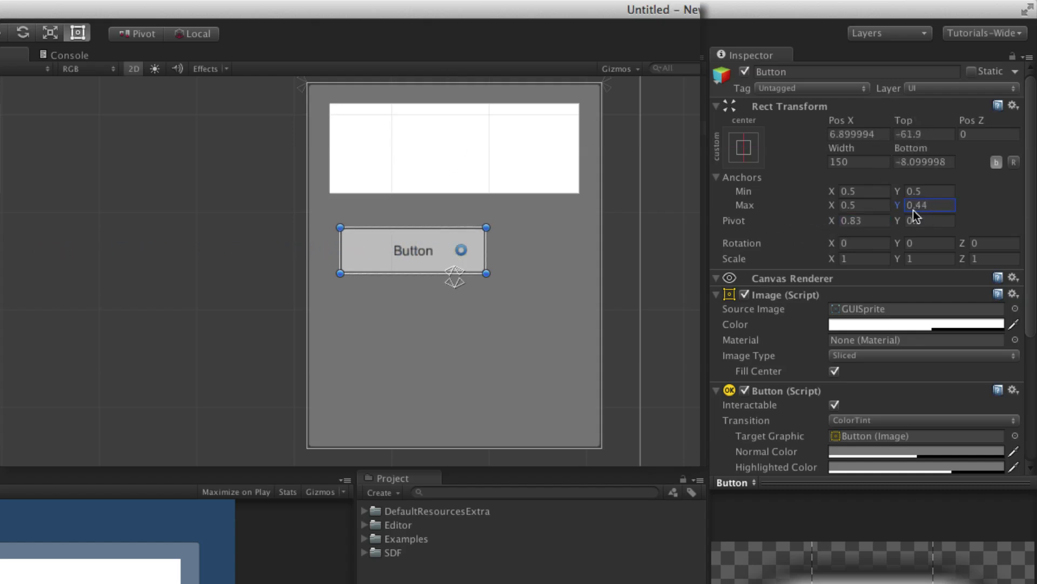
{"action": "key", "text": "BackSpace"}
{"action": "key", "text": "BackSpace"}
{"action": "type", "text": "59"}
{"action": "left_click", "coordinate": [834, 193]}
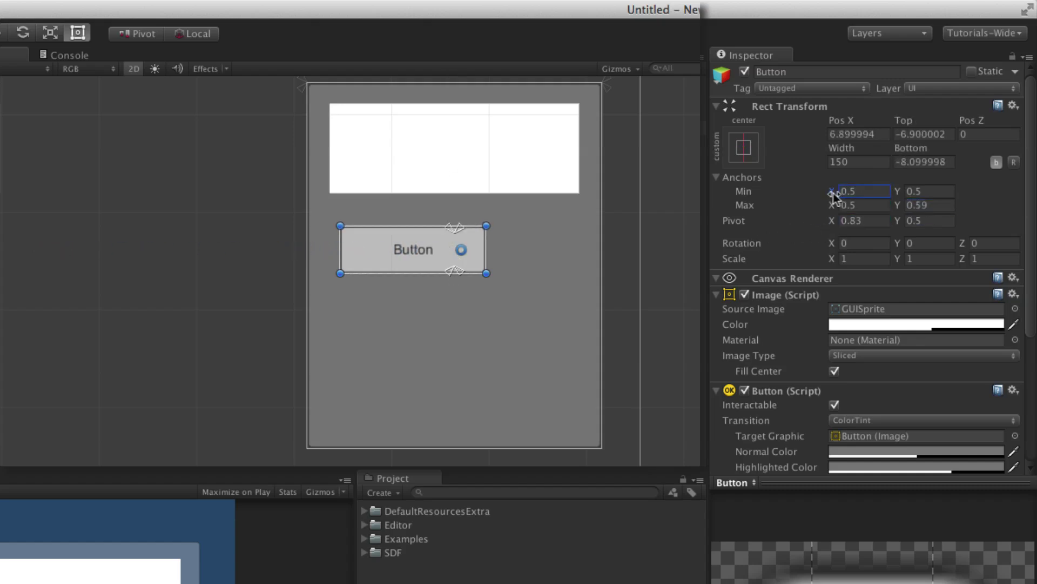
{"action": "left_click_drag", "start_coordinate": [835, 192], "coordinate": [806, 196]}
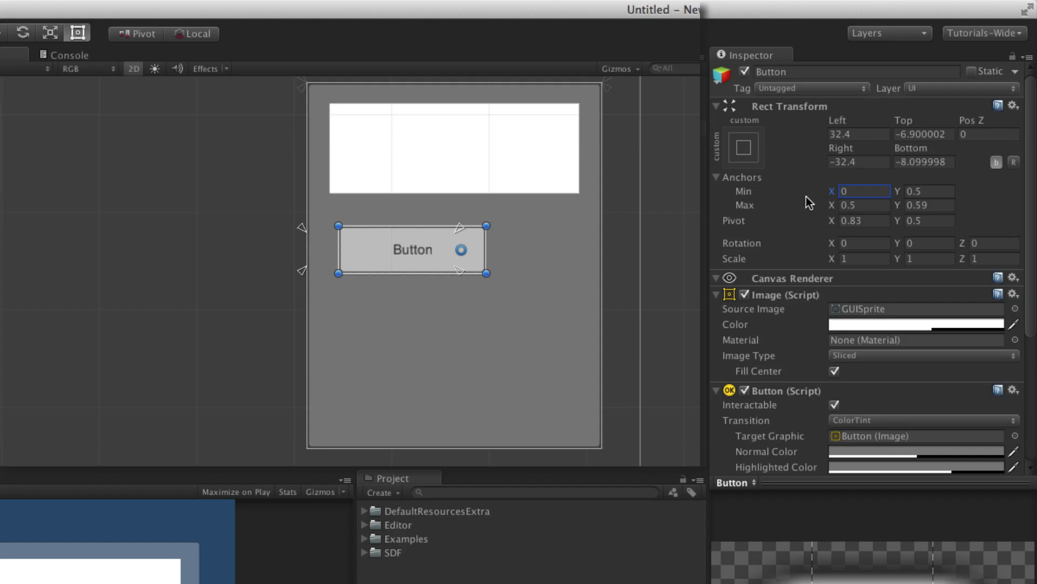
Set the left anchor to 0.45 and top anchor to 0.58, placing the pivot just left of the button.
{"action": "left_click_drag", "start_coordinate": [461, 249], "coordinate": [410, 250]}
{"action": "left_click_drag", "start_coordinate": [303, 270], "coordinate": [396, 264]}
{"action": "left_click", "coordinate": [1015, 162]}
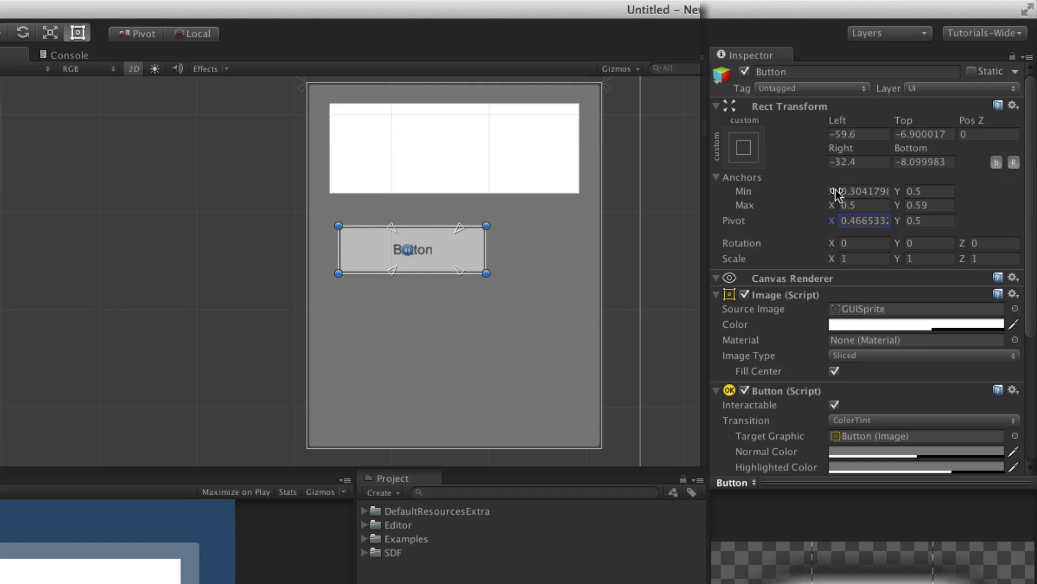
{"action": "mouse_move", "coordinate": [834, 190]}
{"action": "left_mouse_down"}
{"action": "mouse_move", "coordinate": [798, 190]}
{"action": "mouse_move", "coordinate": [819, 190]}
{"action": "left_mouse_up"}
{"action": "mouse_move", "coordinate": [895, 205]}
{"action": "left_mouse_down"}
{"action": "mouse_move", "coordinate": [880, 204]}
{"action": "mouse_move", "coordinate": [894, 202]}
{"action": "left_mouse_up"}
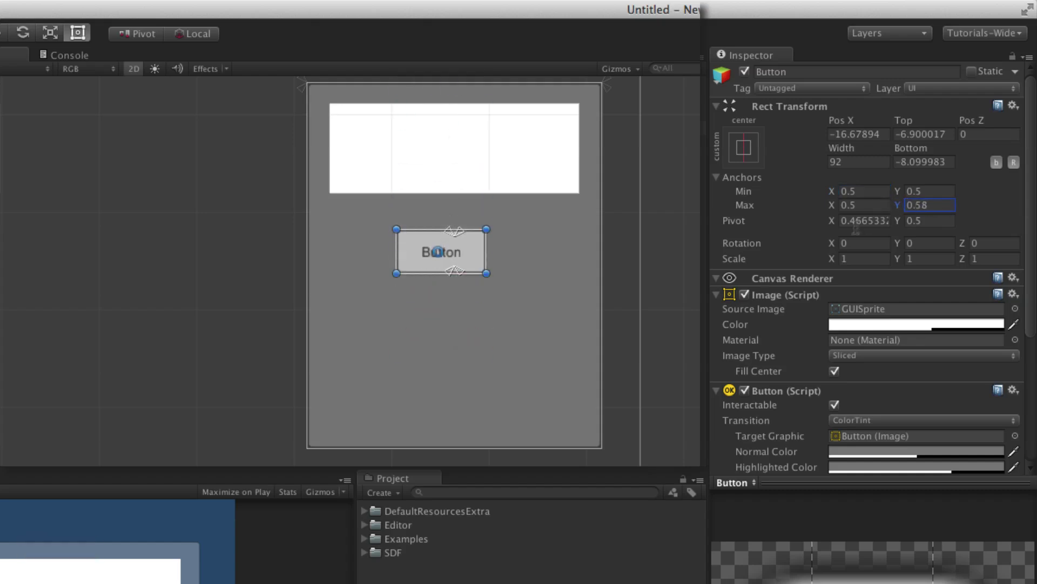
{"action": "left_click_drag", "start_coordinate": [828, 219], "coordinate": [789, 209]}
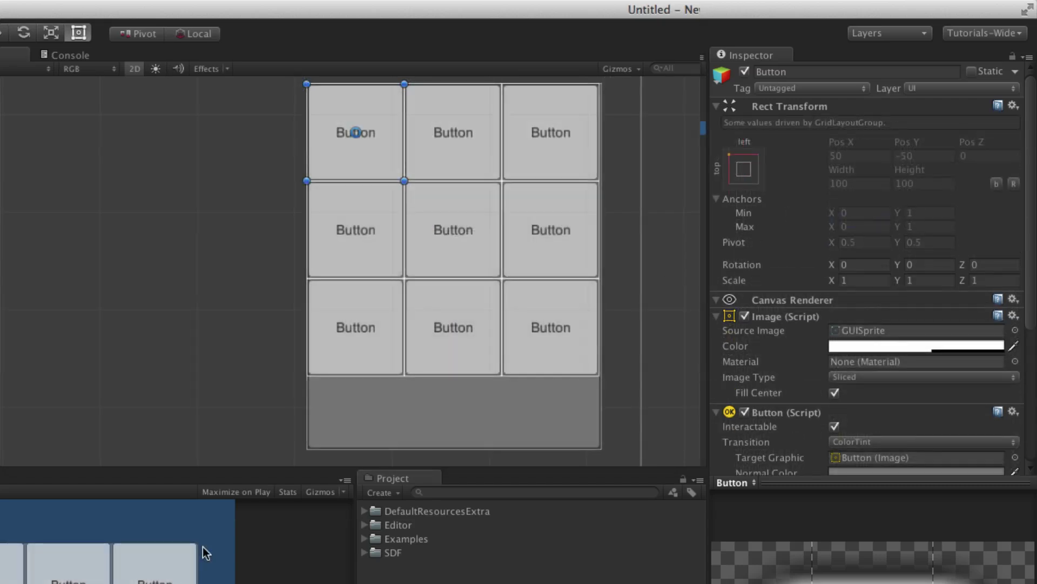